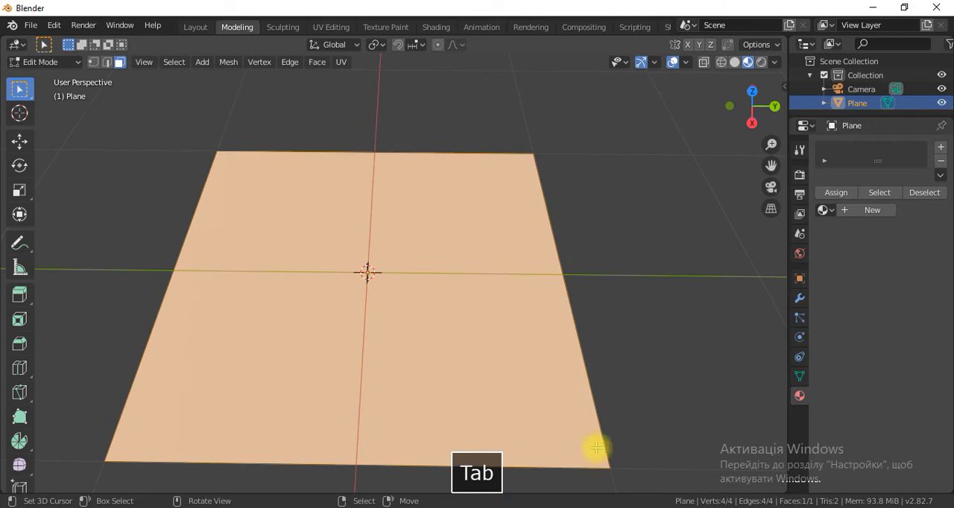
Delete three corner vertices of the plane, keeping only the vertex on the negative X, negative Y side.
right_click(608, 468, "shift")
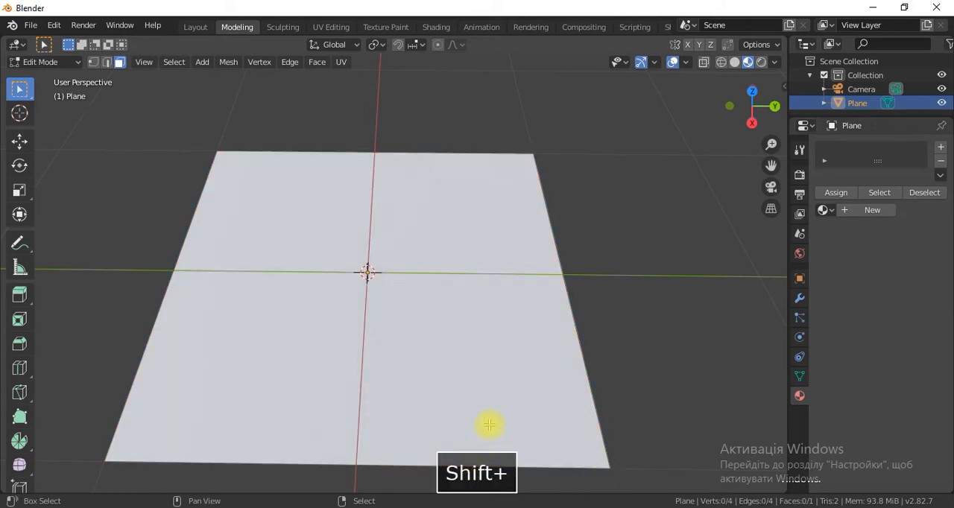
left_click(93, 62)
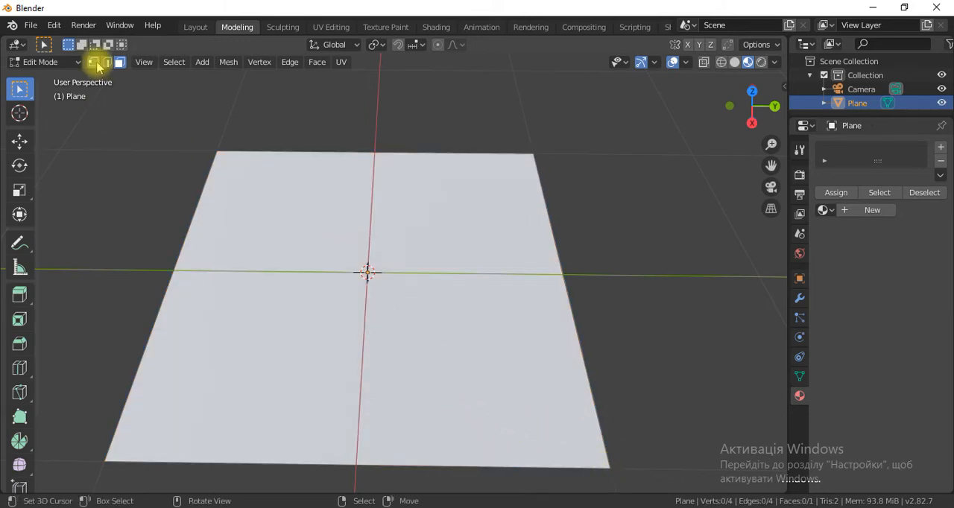
right_click(533, 153, "shift")
right_click(104, 462, "shift")
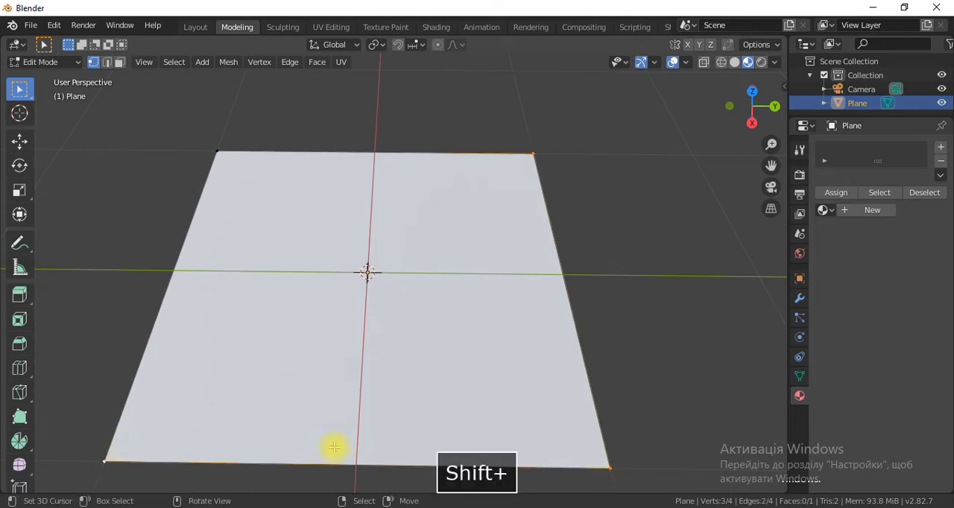
key("x")
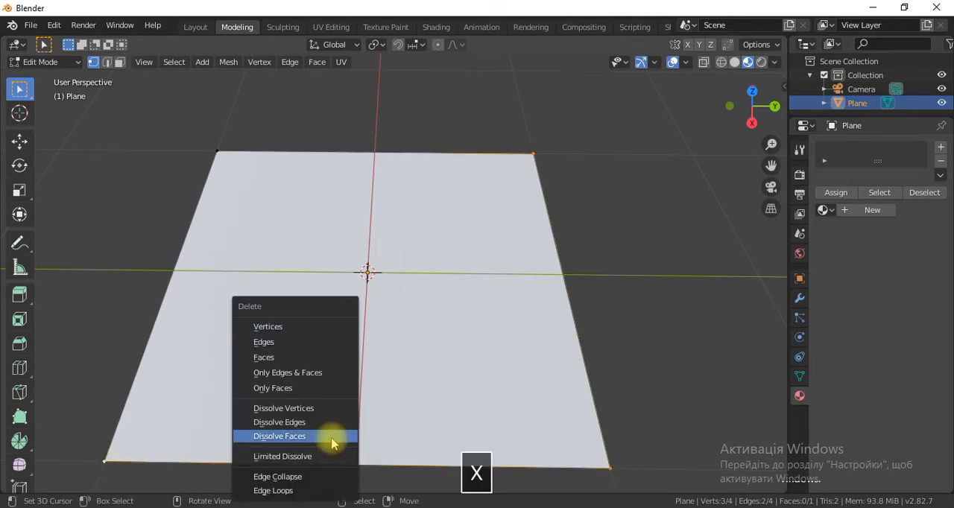
left_click(298, 326)
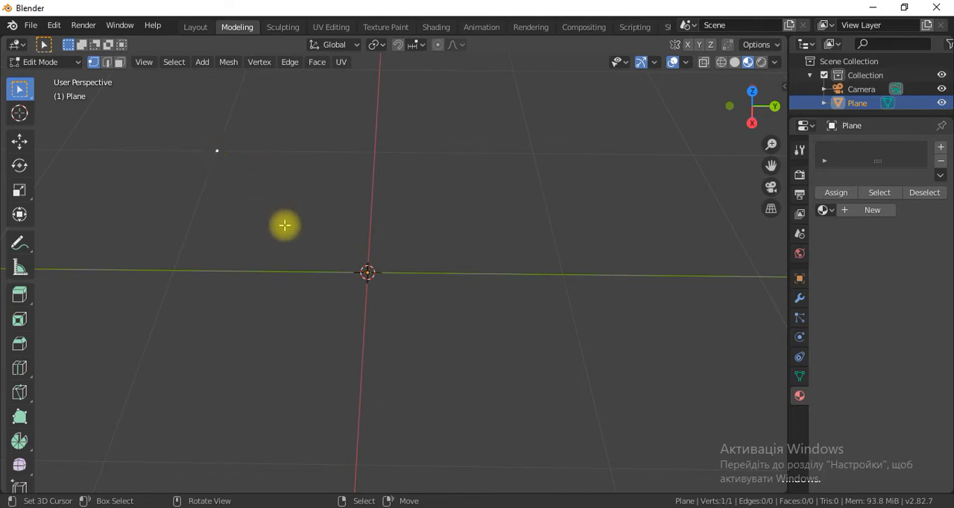
Move the remaining vertex about 1 m along X onto the Y axis, and shift it farther from the origin along negative Y.
key("g")
key("x")
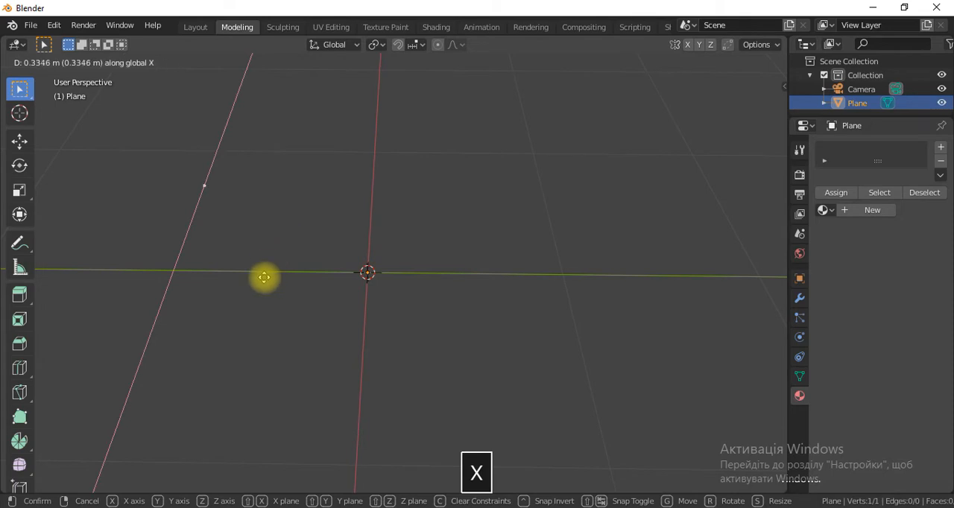
left_click(237, 343)
middle_click_drag(263, 331, 353, 356, "shift")
key("g")
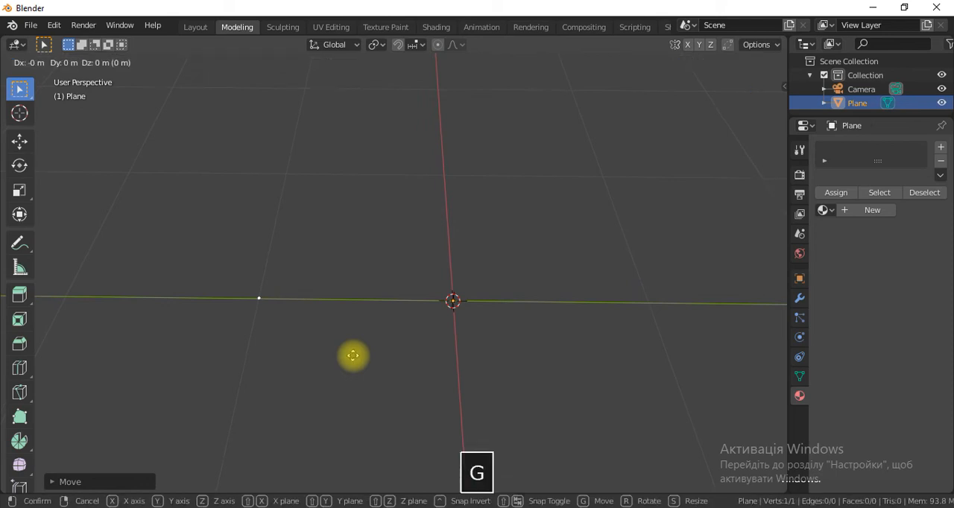
key("y")
left_click(304, 349)
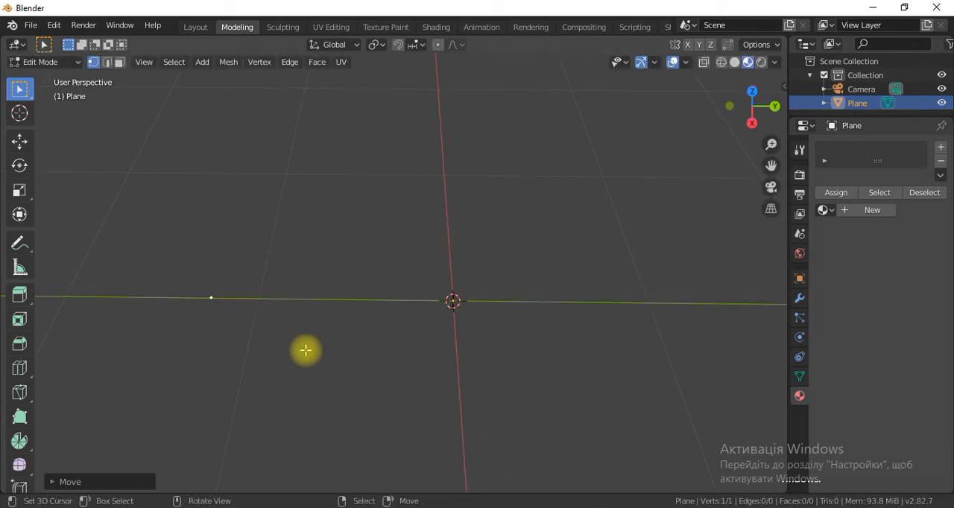
In the right orthographic view, extrude the vertex about 0.22 m inward and 0.1 m up, and add a second, shallower segment toward the Z axis.
key("KP_1")
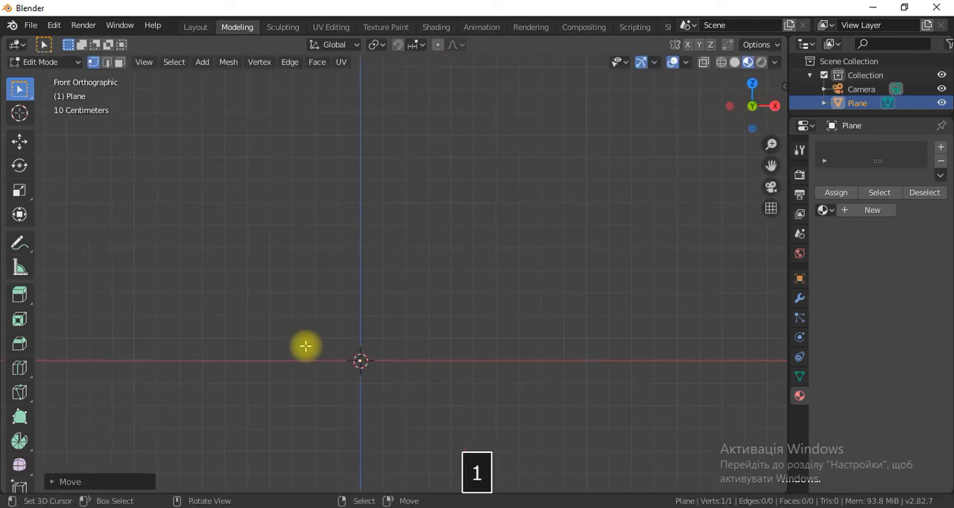
middle_click_drag(305, 345, 399, 368)
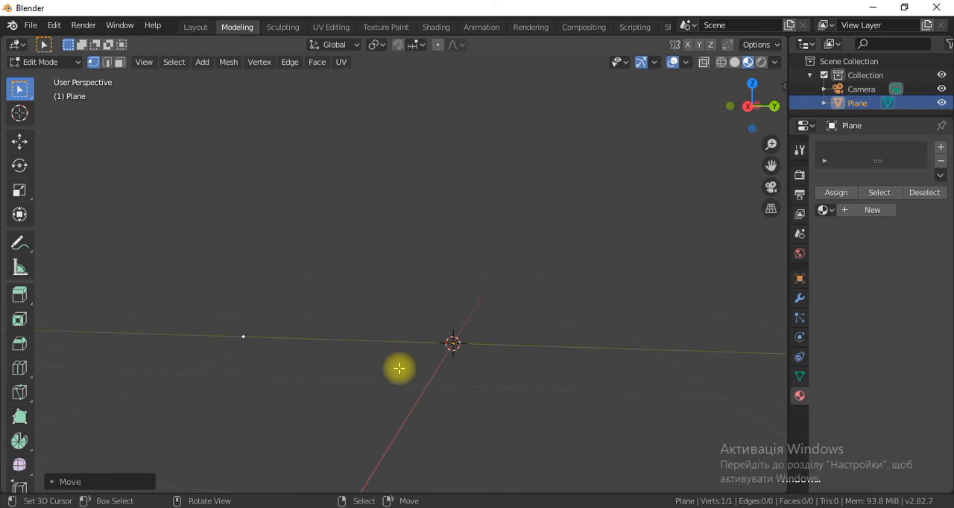
key("KP_3")
scroll(398, 368, "up", 1)
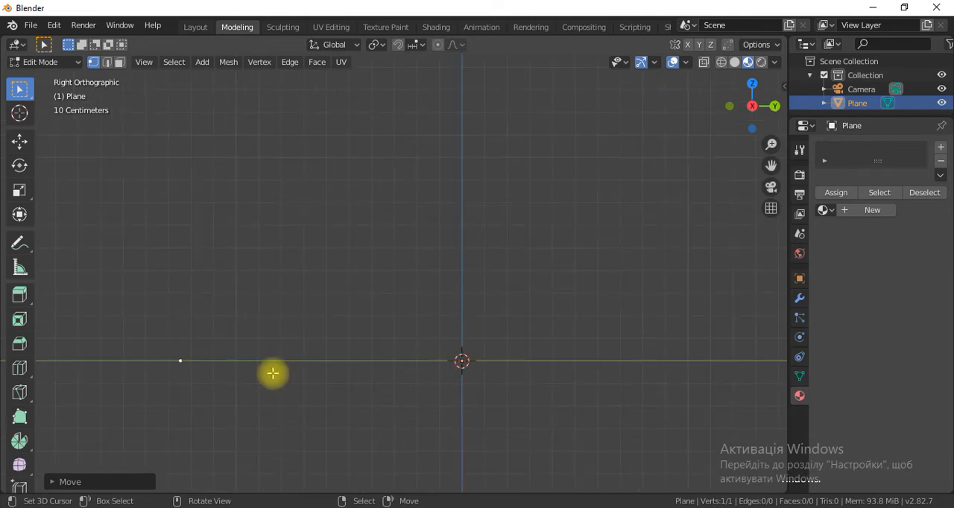
scroll(250, 379, "down", 4)
scroll(250, 379, "up", 3)
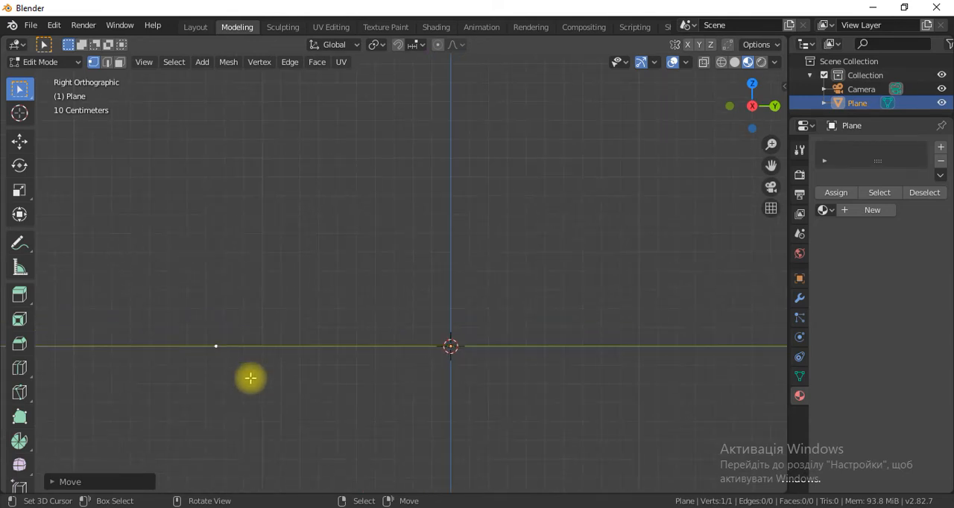
key("e")
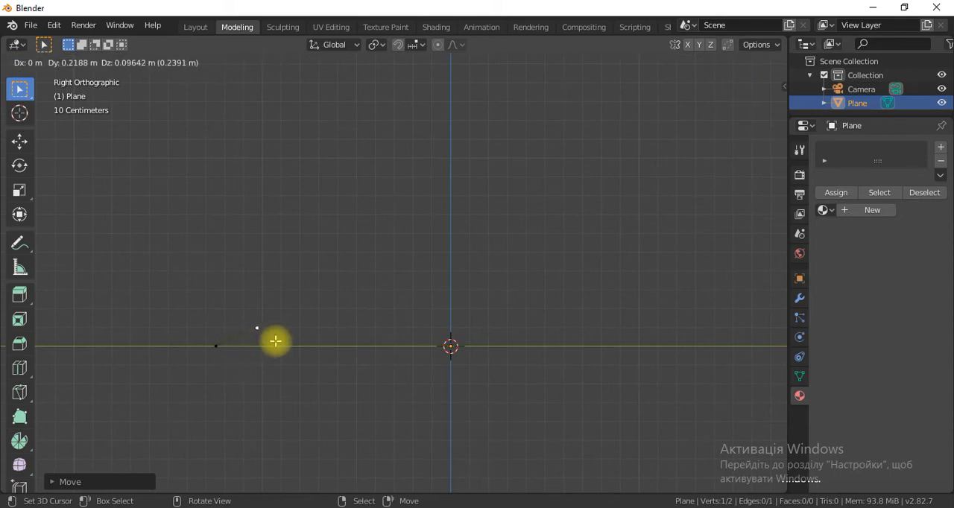
left_click(275, 340)
key("e")
left_click(330, 333)
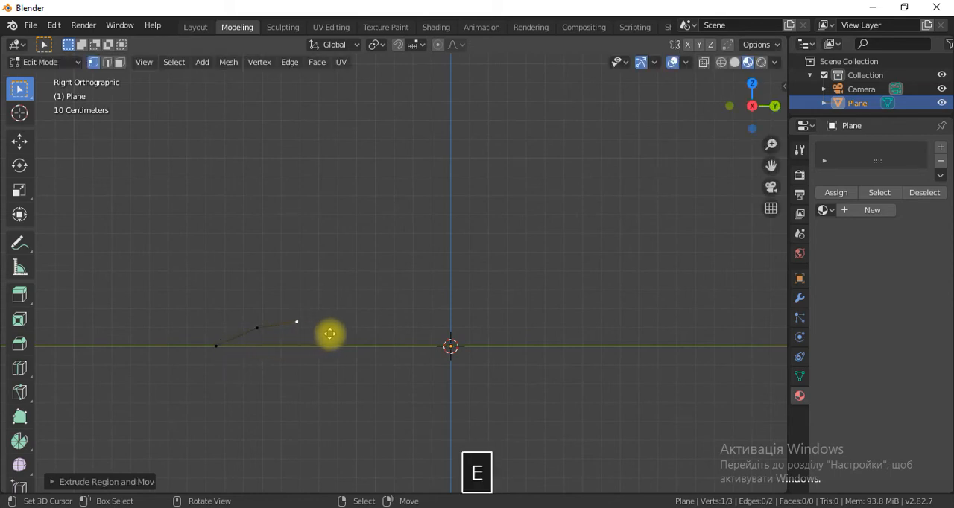
Extend the profile toward the Z axis with three nearly flat extrusions: about 0.22 m, a short 0.03 m one, and a final segment.
key("e")
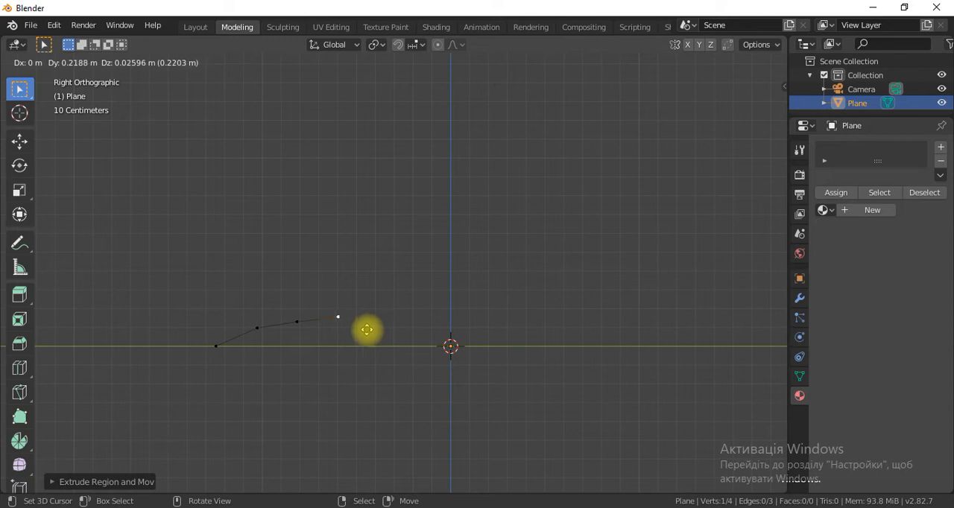
left_click(368, 332)
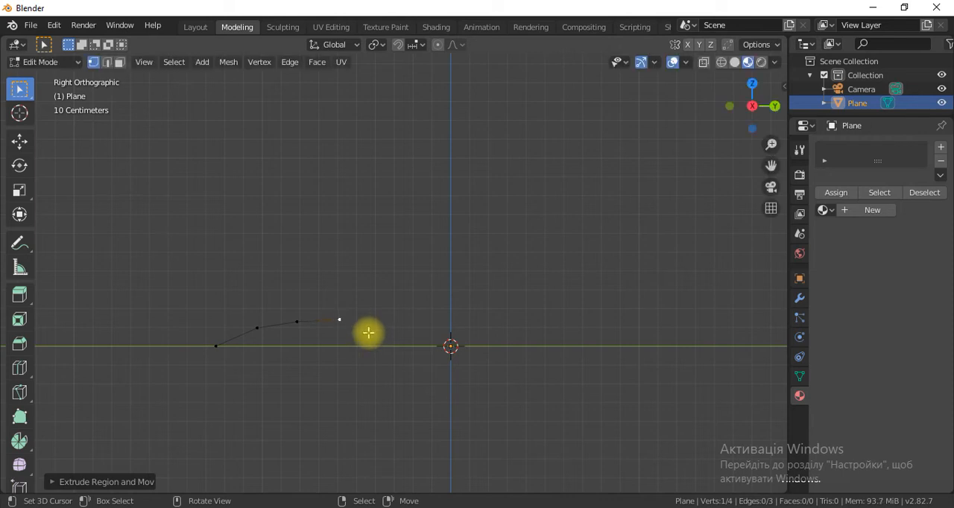
key("e")
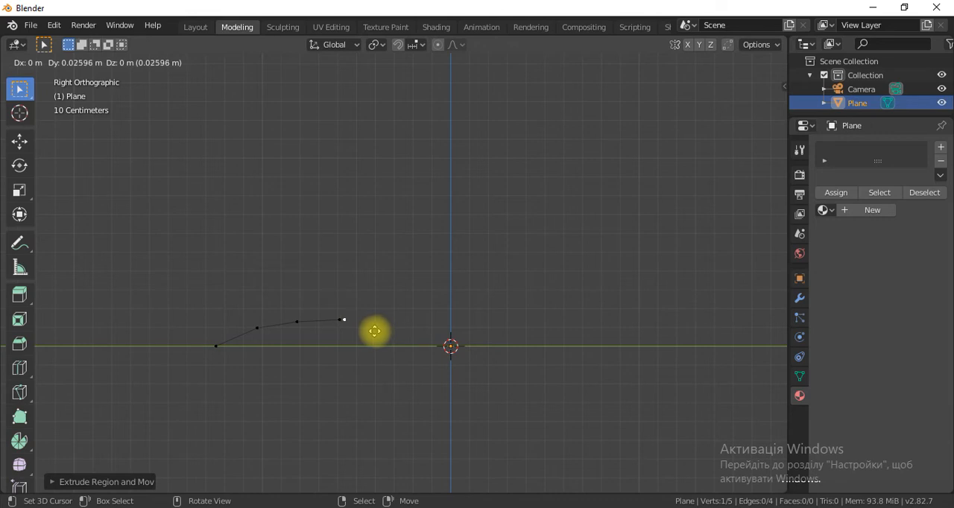
left_click(375, 330)
key("e")
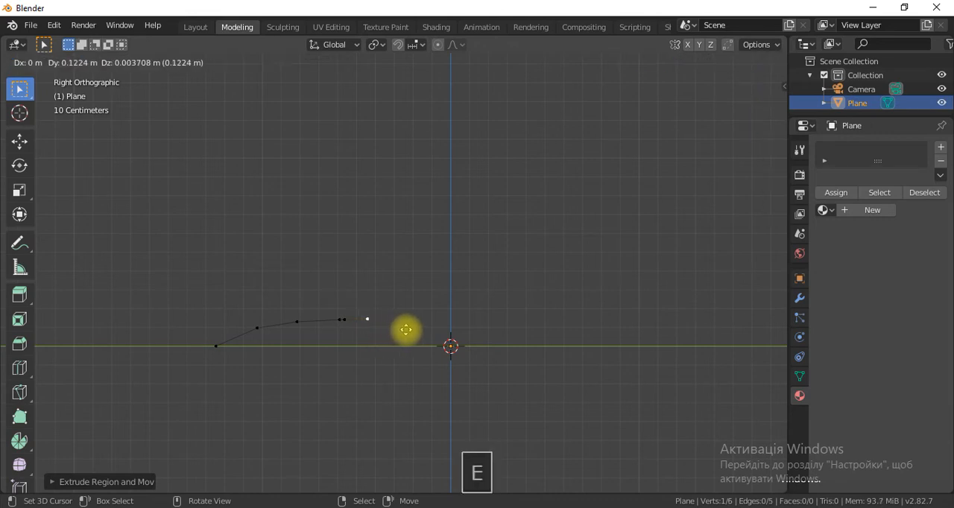
left_click(411, 330)
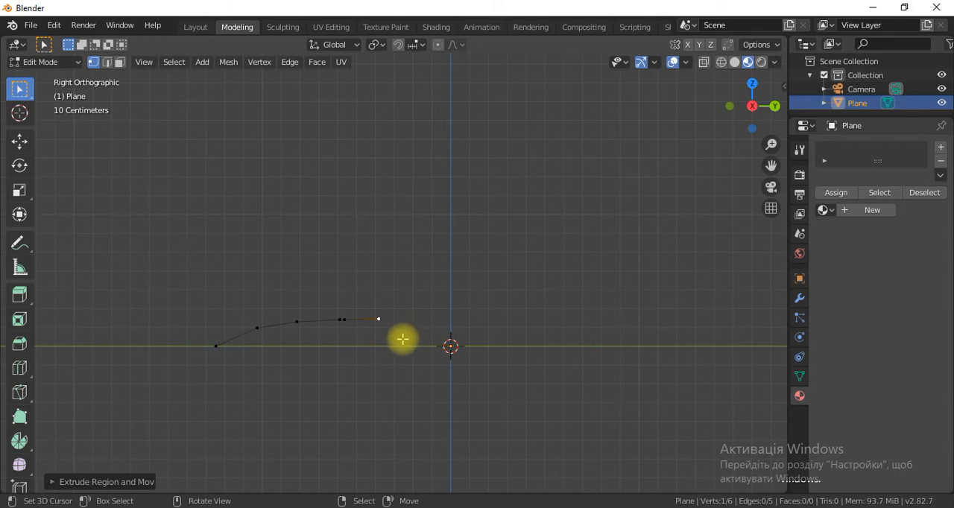
key("g")
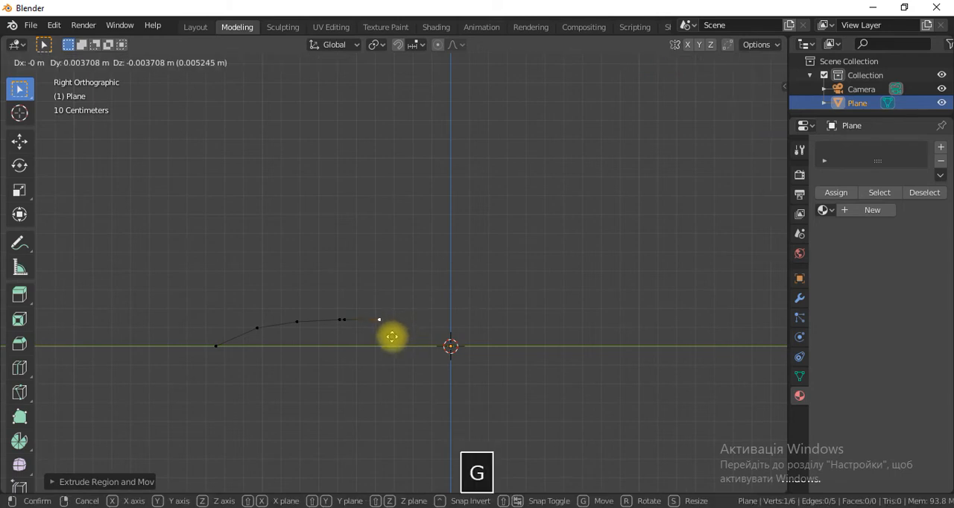
key("z")
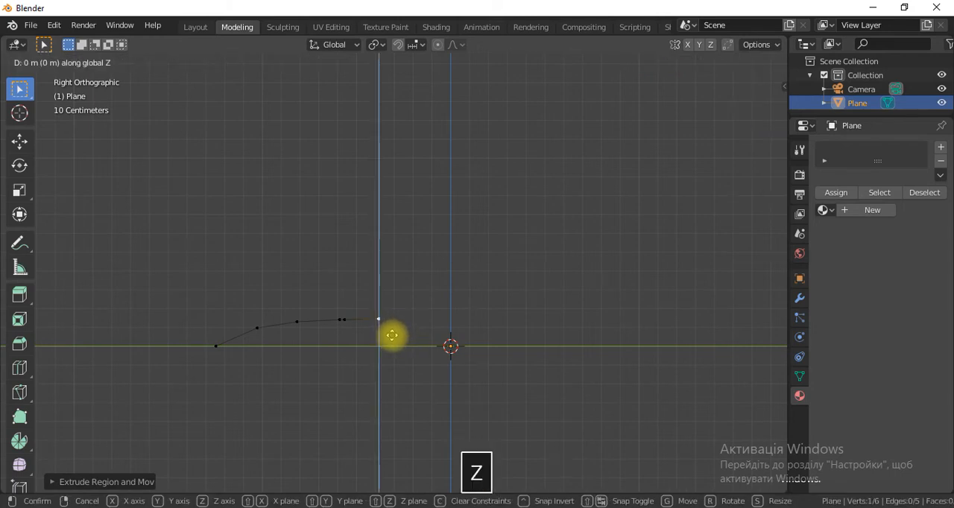
left_click(392, 336)
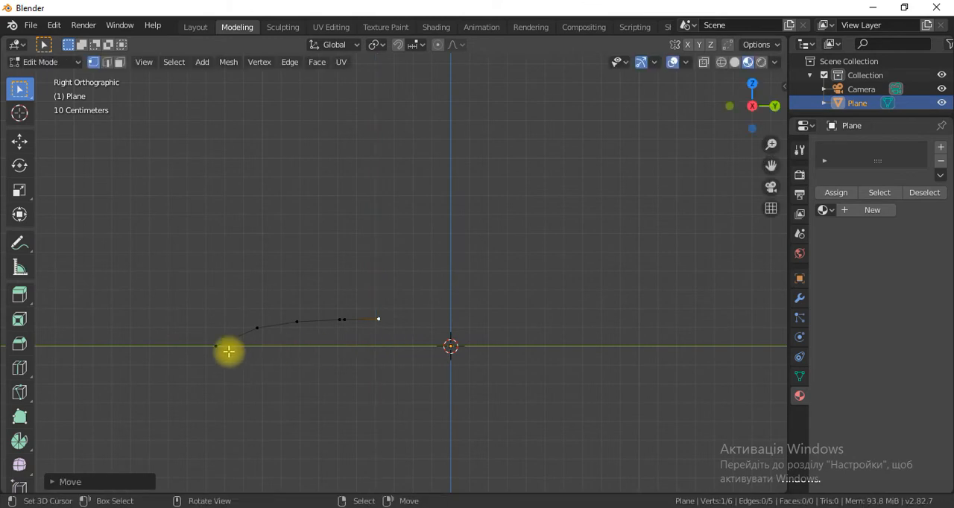
Select all vertices of the profile and move them about 0.35 m along Y, with the inner end just short of the Z axis.
key("c")
left_click_drag(224, 348, 428, 309)
key("Escape")
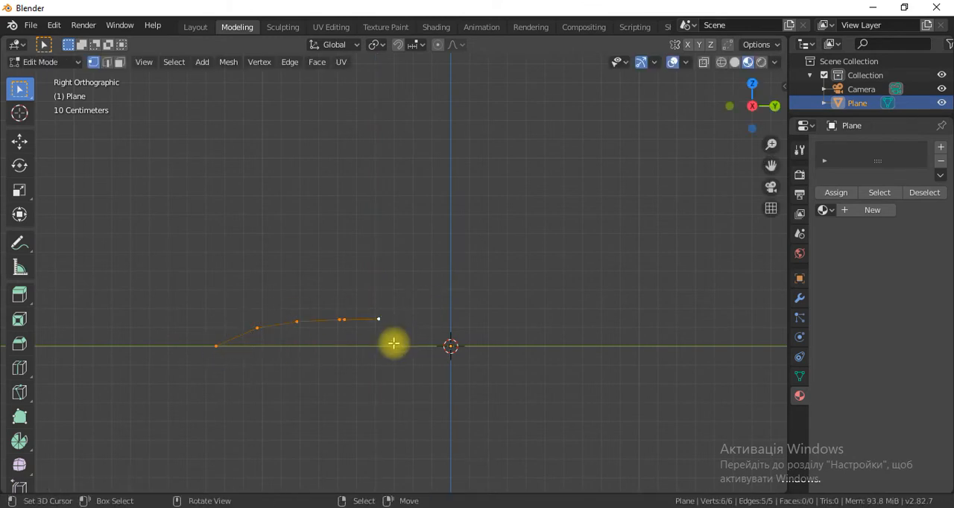
key("g")
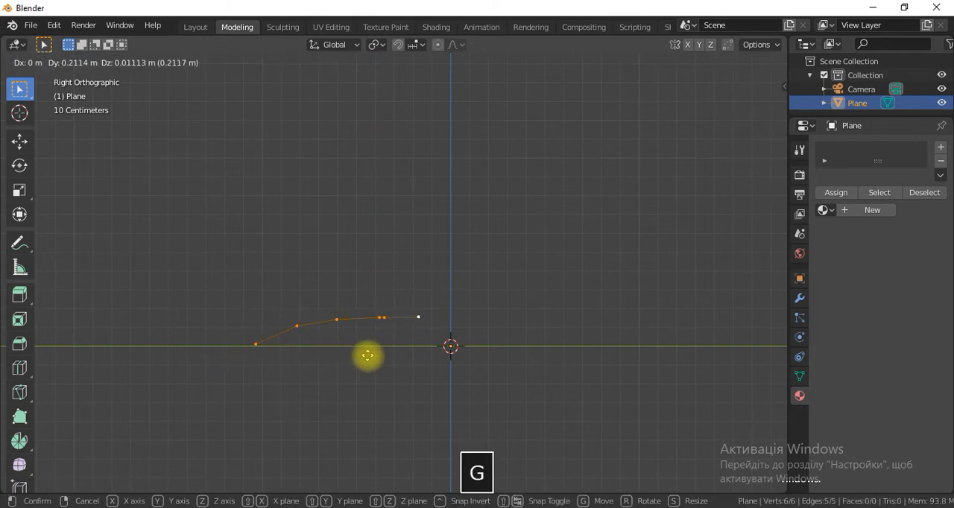
key("y")
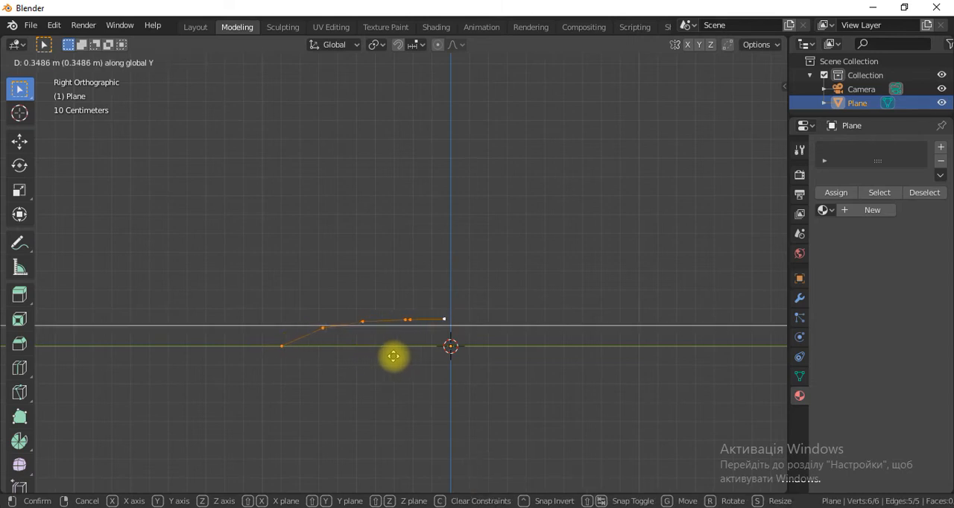
left_click(395, 358)
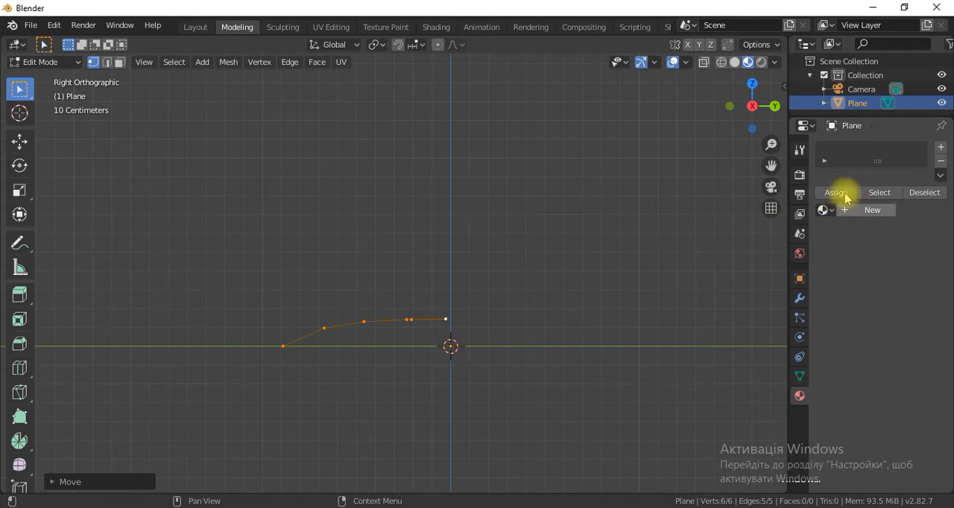
Add a Screw modifier to revolve the profile around Z, and set its steps to 10.
left_click(799, 297)
left_click(857, 153)
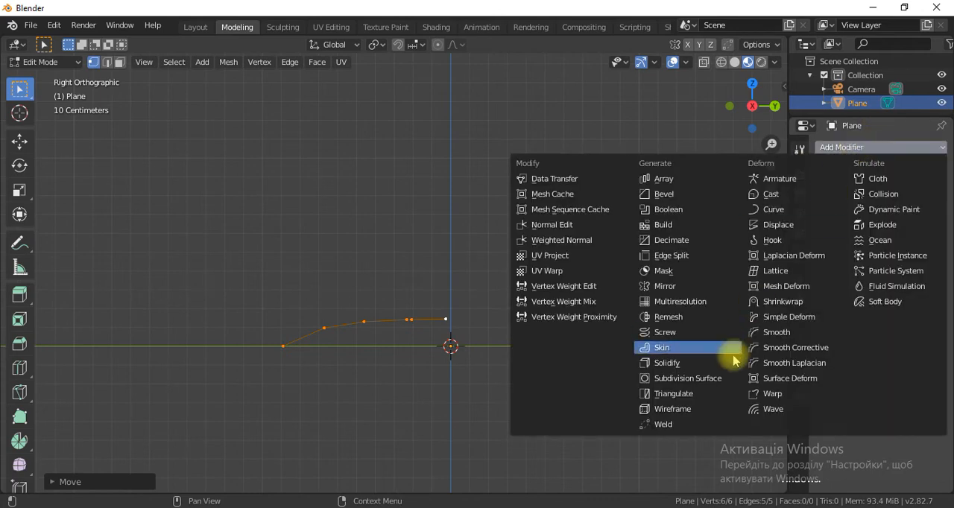
left_click(673, 333)
middle_click_drag(477, 306, 457, 400)
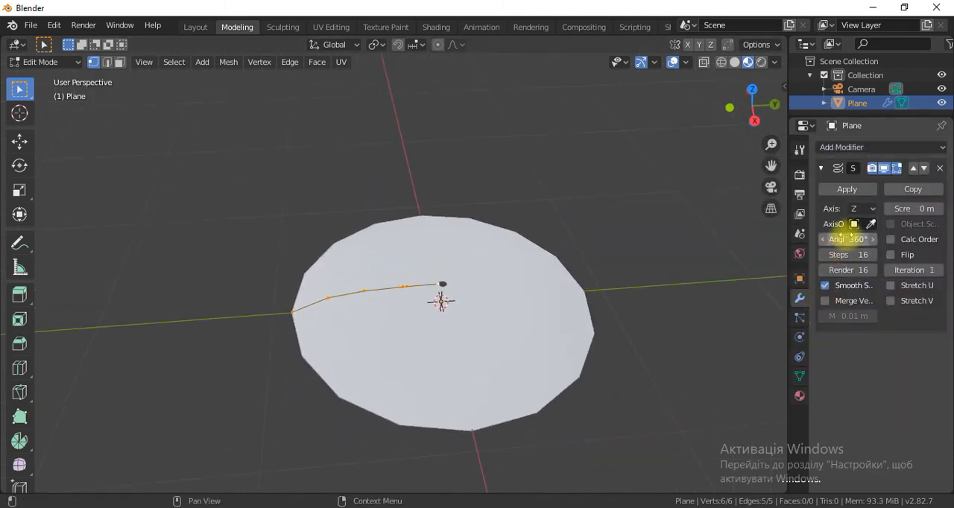
left_click(826, 255)
left_click(826, 256)
left_click(827, 255)
left_click(827, 255)
left_click(827, 256)
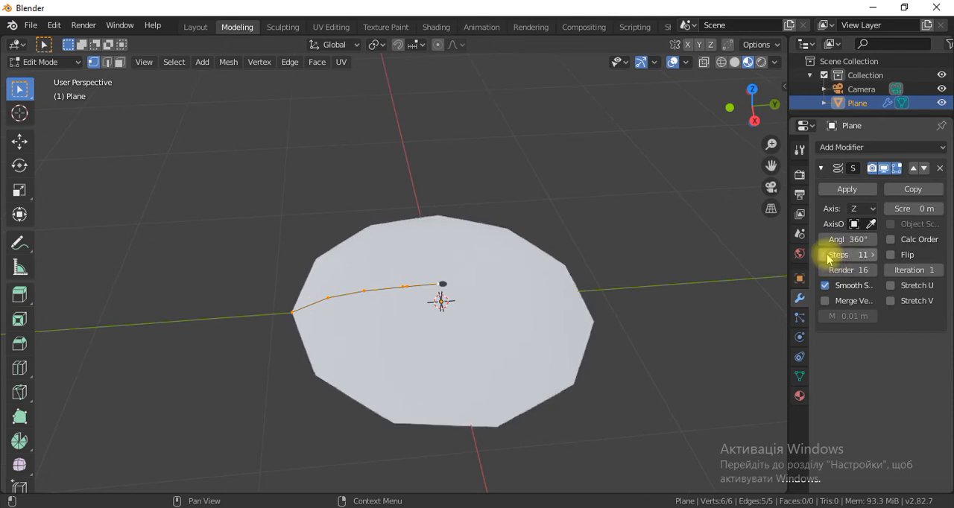
left_click(826, 256)
Switch to Object Mode and apply the Screw modifier to the plane.
middle_click_drag(442, 278, 462, 336)
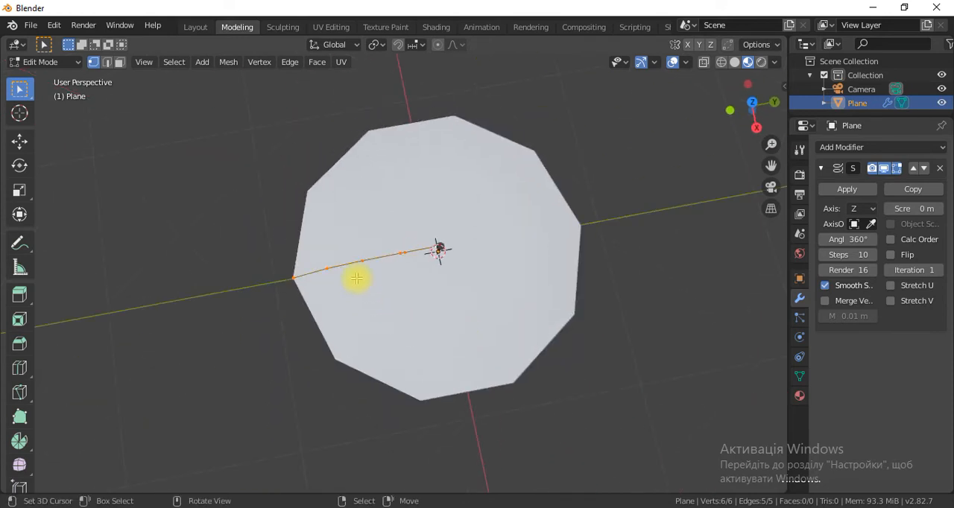
key("Tab")
left_click(827, 188)
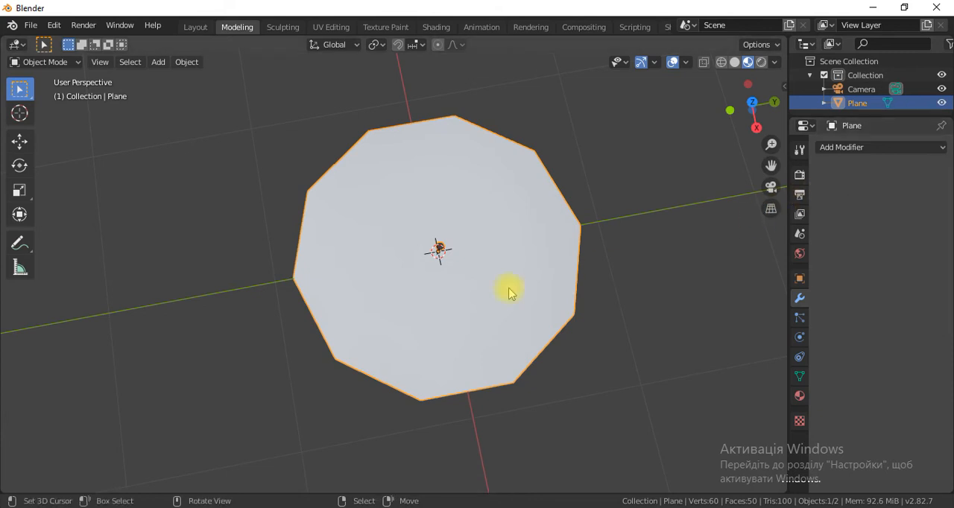
In Edit Mode, select the vertex loop around the dome's central hole and merge it at center.
scroll(414, 308, "up", 1)
key("Tab")
scroll(449, 288, "up", 2)
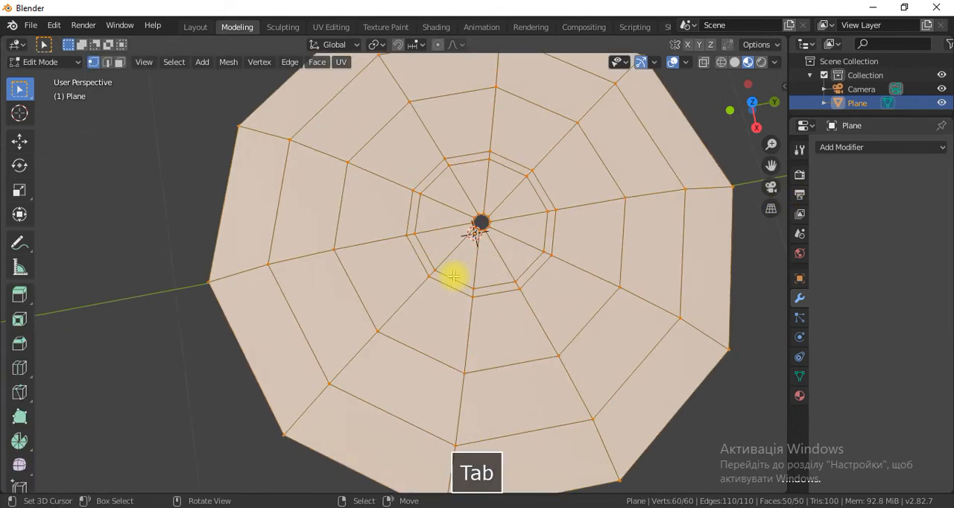
middle_click_drag(495, 236, 417, 280, "shift")
left_click(402, 273)
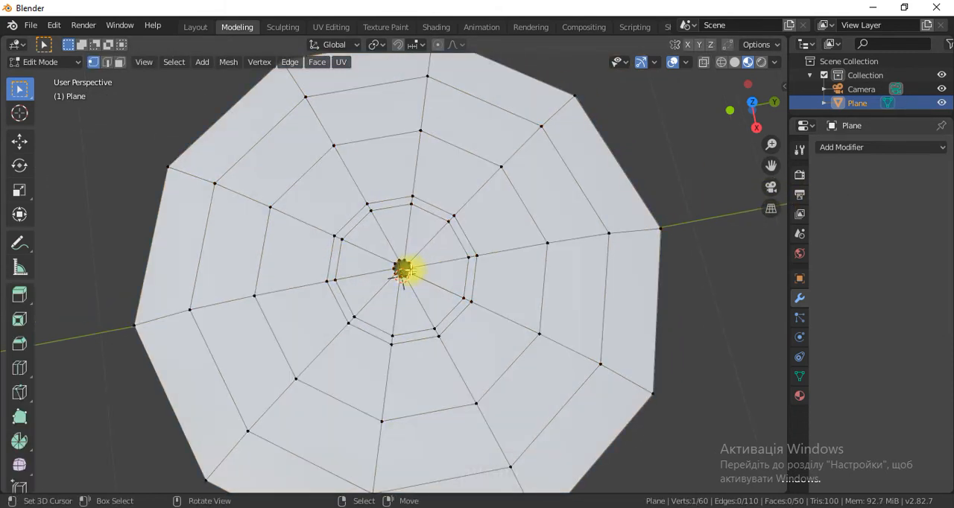
left_click(410, 282, "alt")
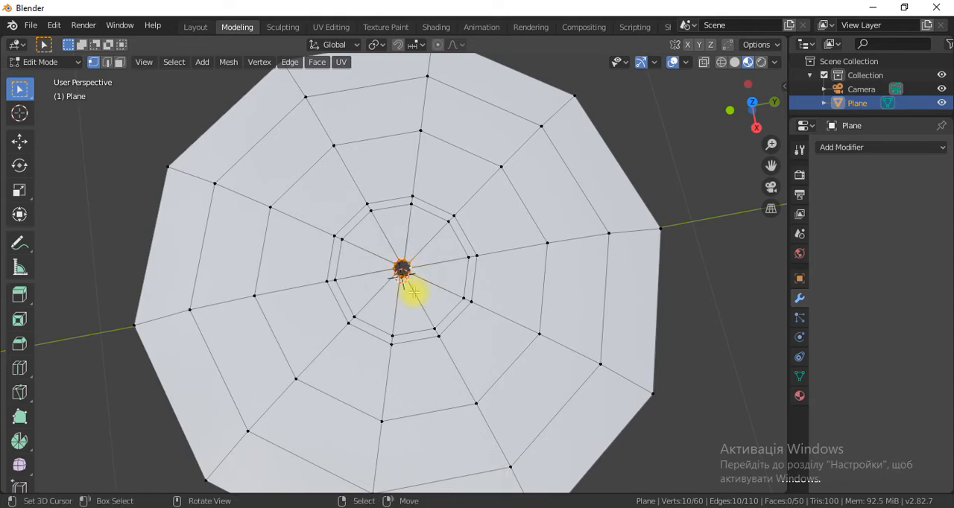
key("alt+m")
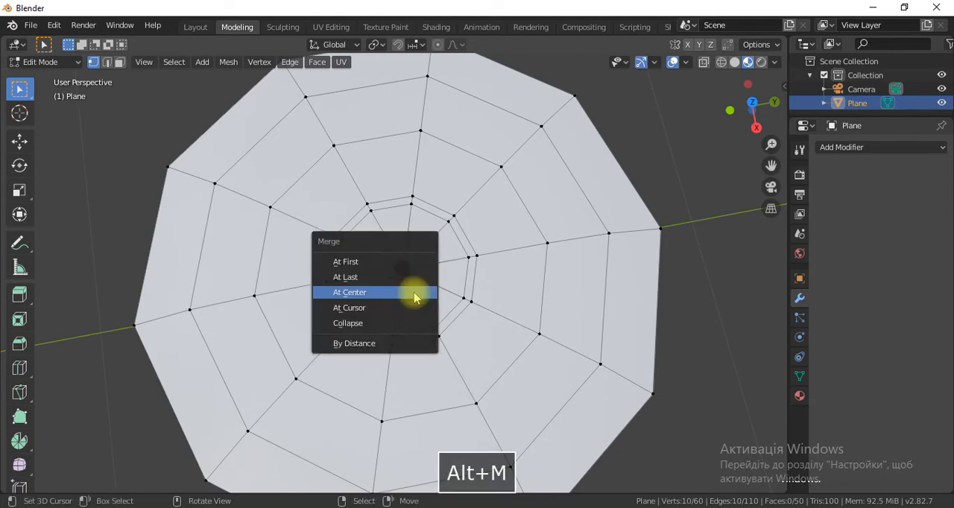
left_click(415, 294)
scroll(457, 290, "up", 1)
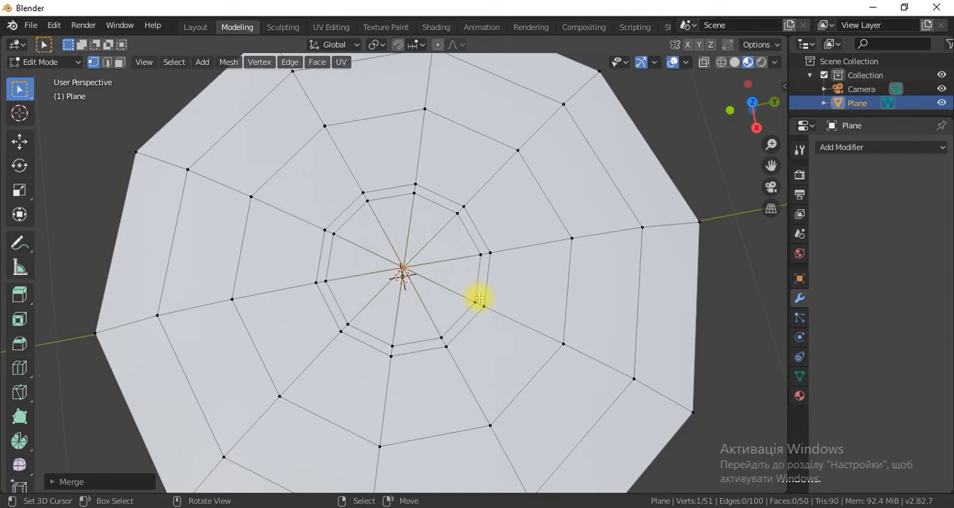
Select the inner loop of the two closely spaced central rings and scale it up until it nearly meets the outer one.
left_click(473, 301, "alt")
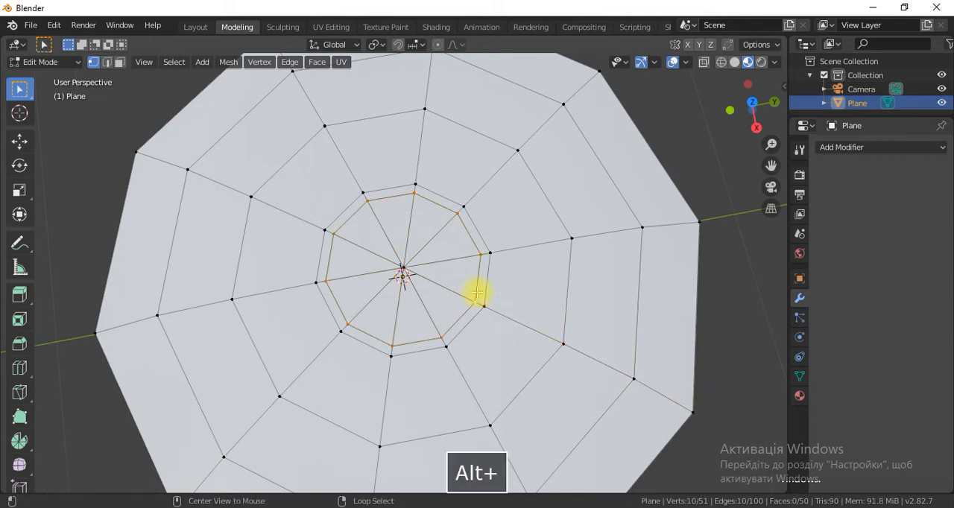
key("s")
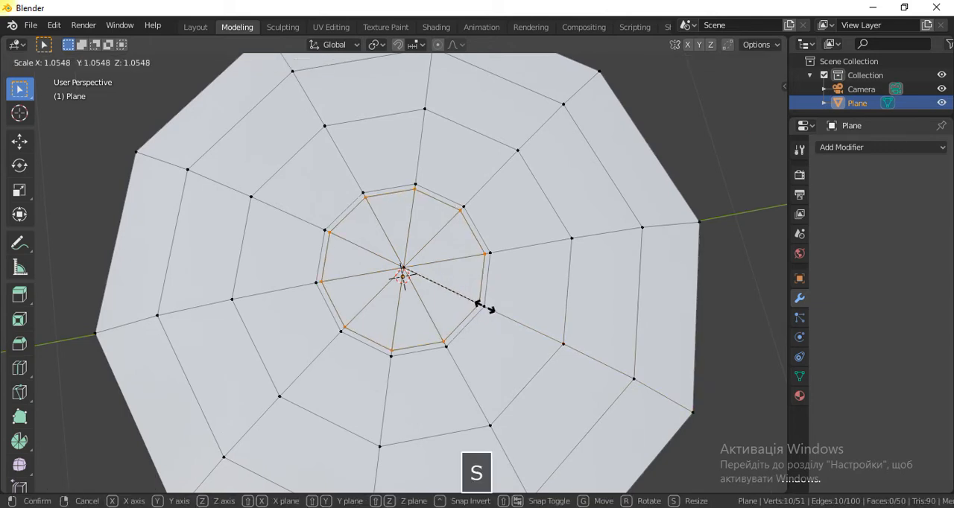
left_click(481, 305)
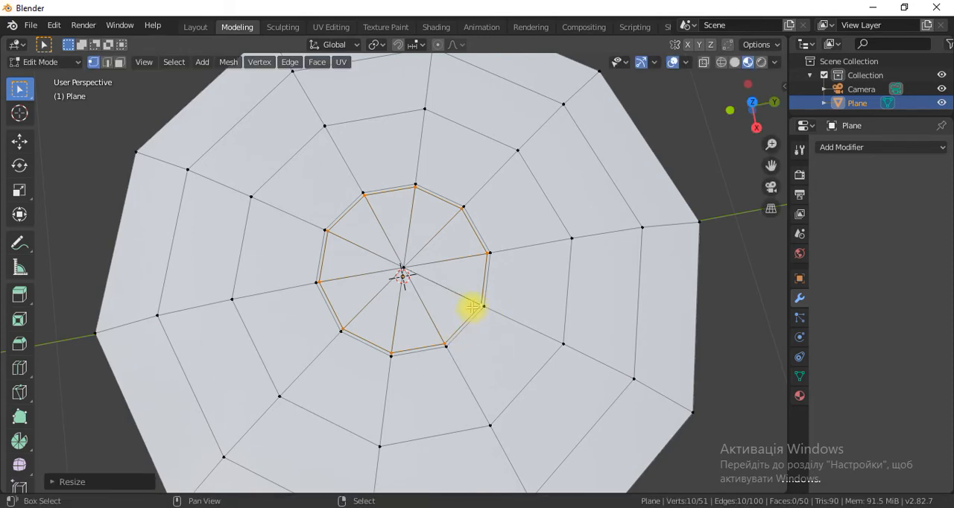
Keep only every second vertex of the inner ring selected and scale these five to about 0.4, forming a five-pointed star.
left_click(483, 306, "shift")
left_click(384, 351, "shift")
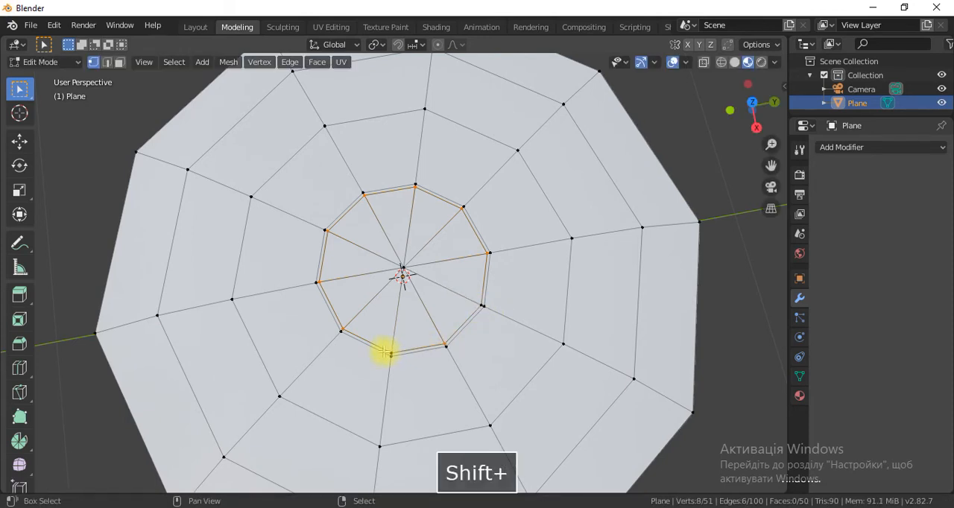
left_click(321, 284, "shift")
left_click(462, 208, "shift")
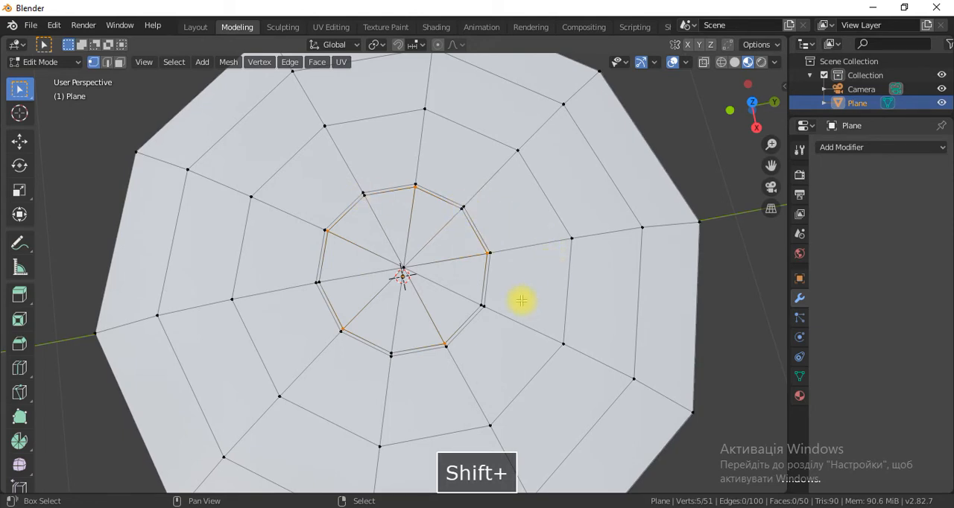
key("s")
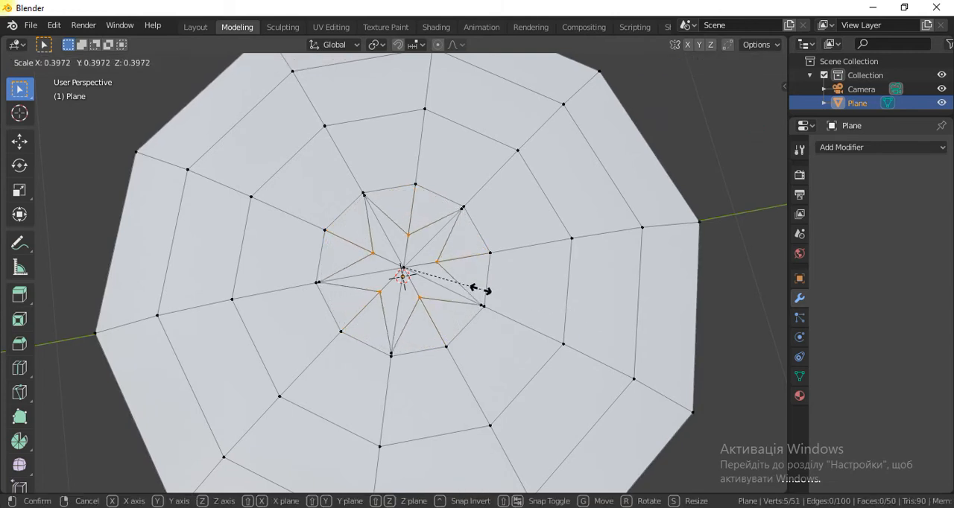
left_click(481, 290)
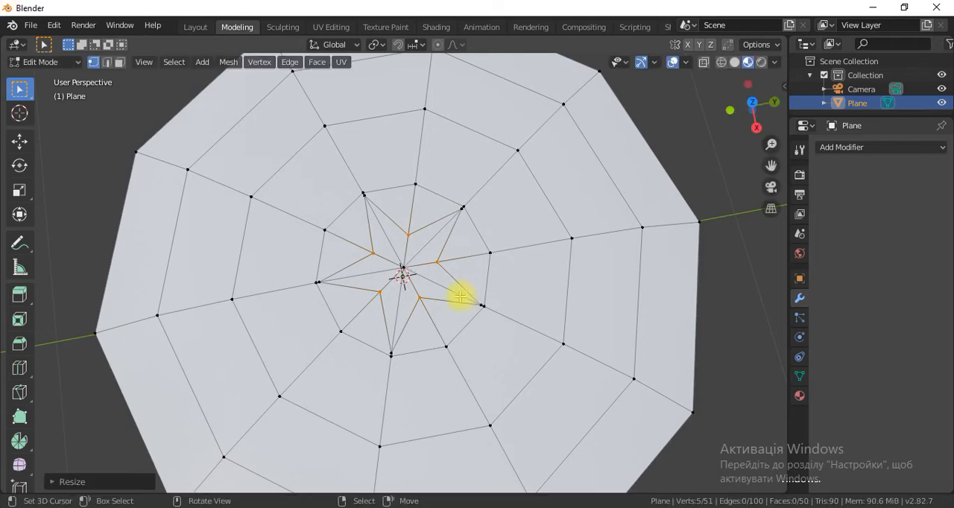
Switch to the Shading workspace and put the plane in Edit Mode, seen from above.
scroll(484, 283, "down", 4)
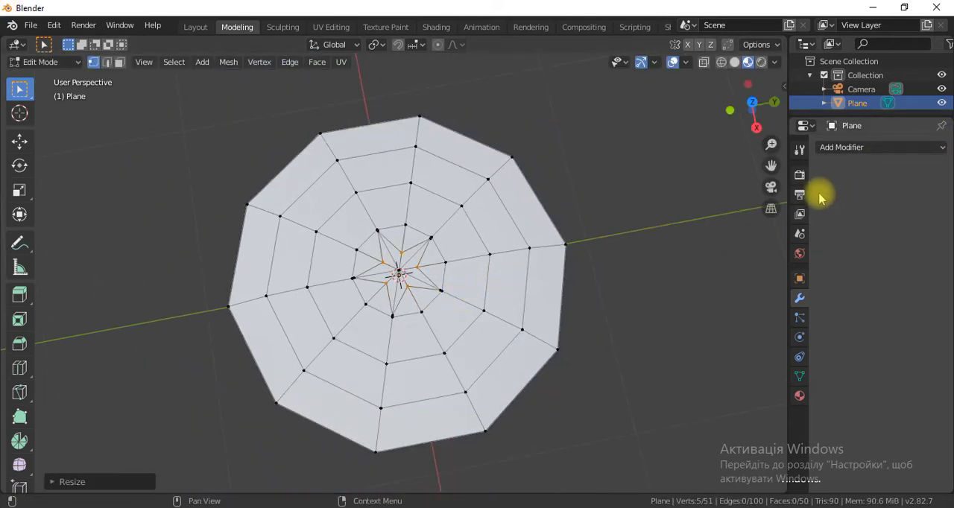
left_click(799, 396)
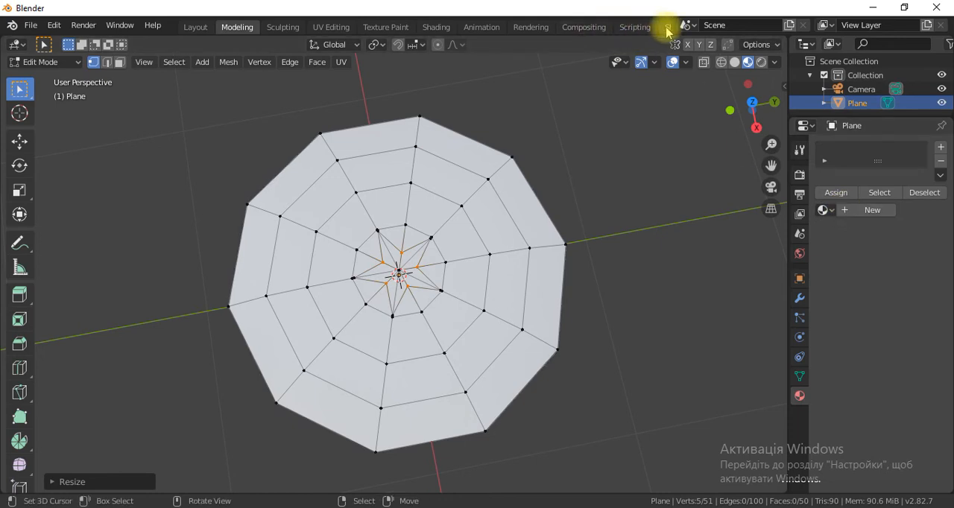
left_click(667, 27)
scroll(529, 269, "up", 2)
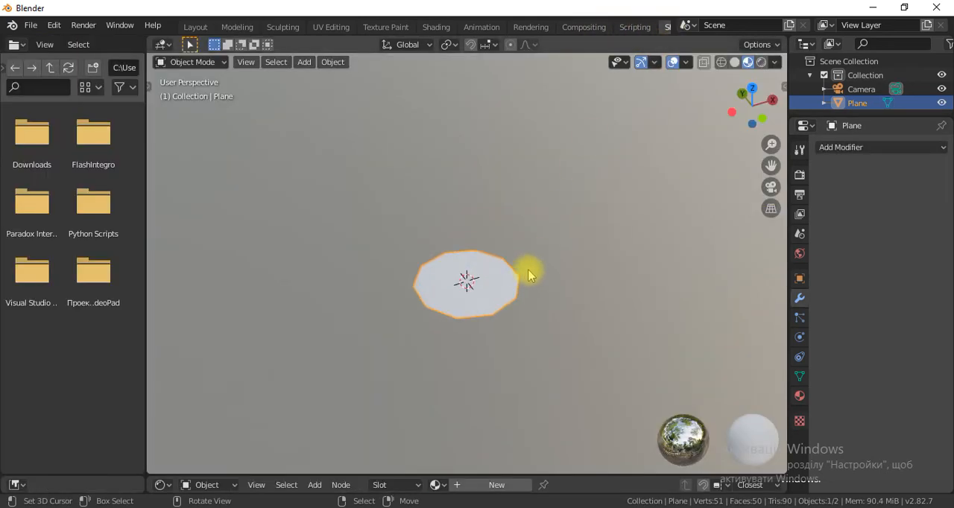
scroll(505, 320, "up", 3)
middle_click_drag(533, 298, 560, 246)
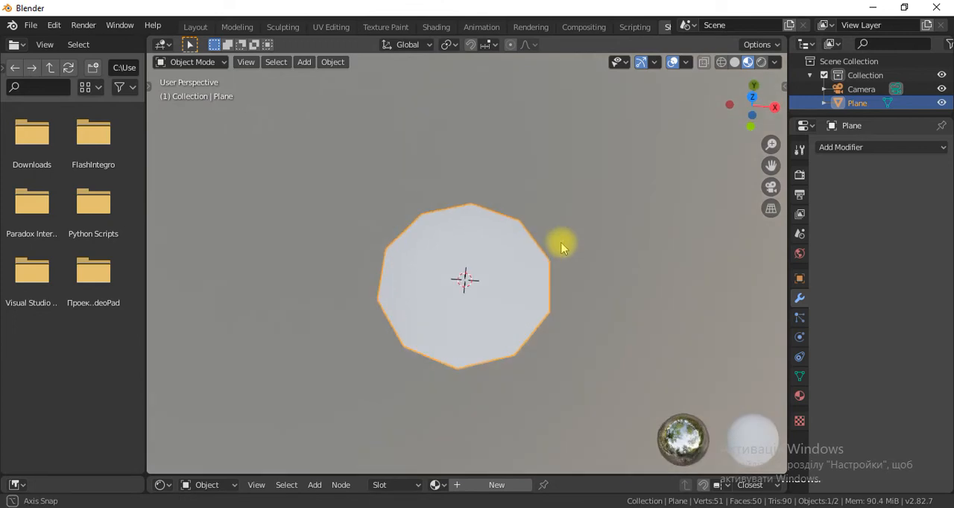
key("Tab")
scroll(531, 287, "up", 3)
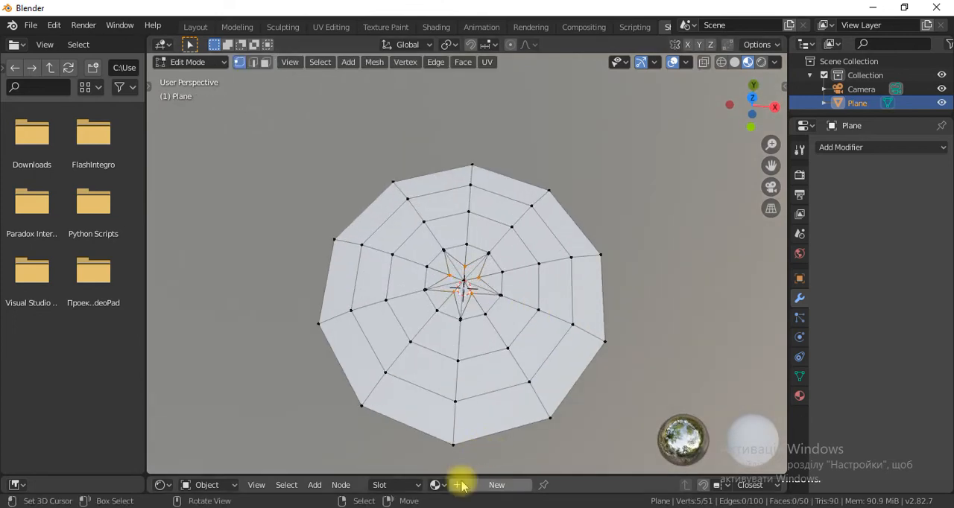
Enlarge the shader node area and recenter the dome in the 3D view.
left_click_drag(469, 473, 483, 378)
scroll(515, 294, "up", 2)
scroll(539, 263, "down", 3)
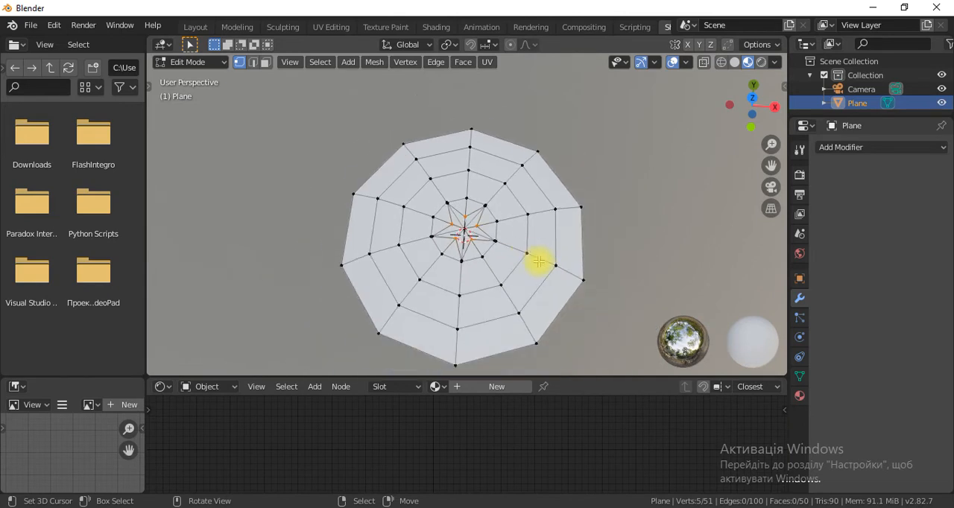
middle_click_drag(528, 245, 534, 208, "shift")
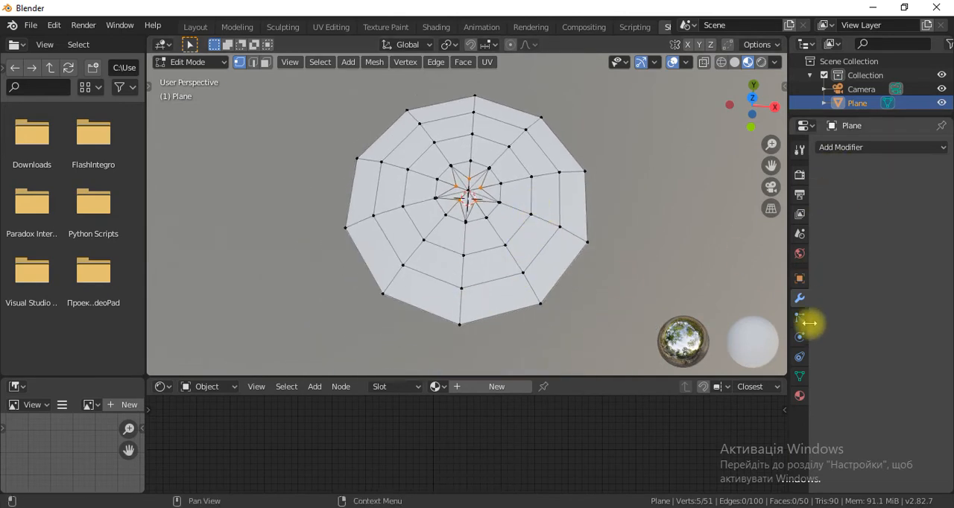
Display the material properties and select the outermost ring of faces in face select mode.
left_click(799, 396)
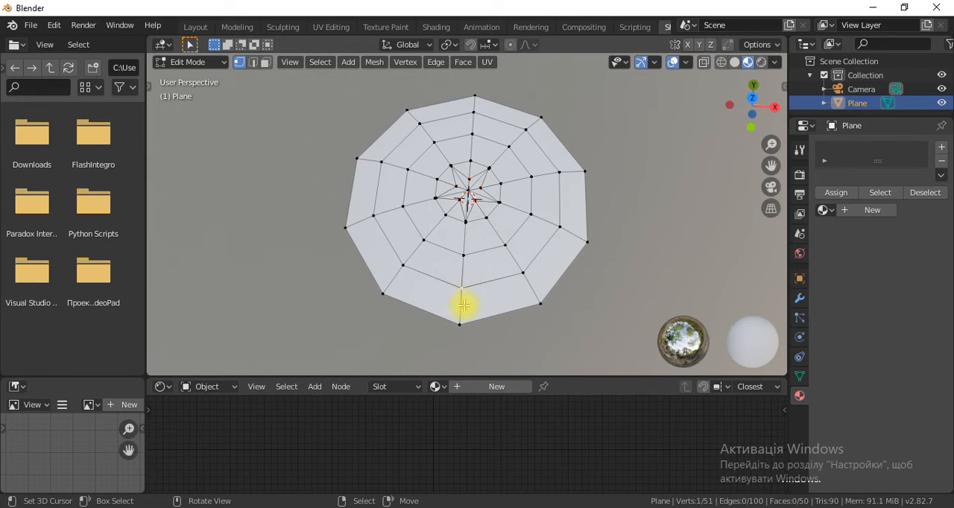
left_click(462, 304, "alt")
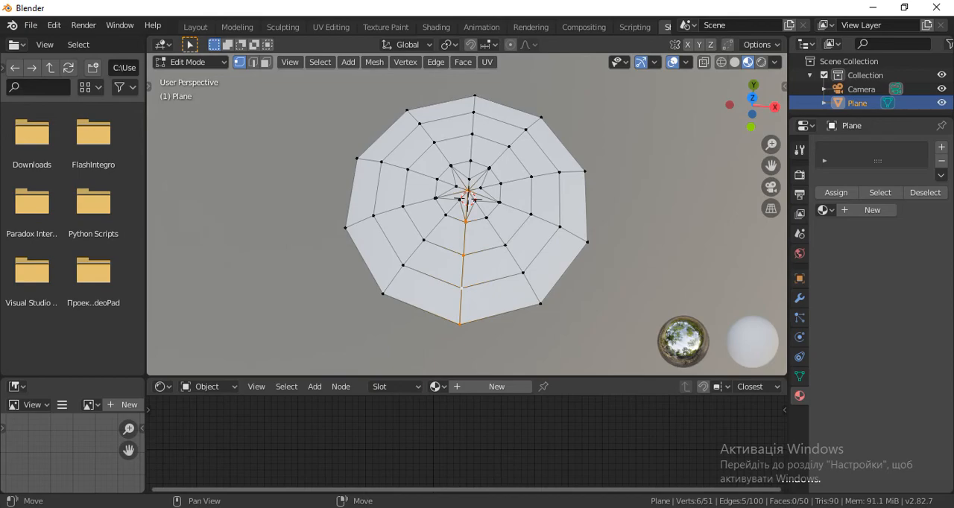
scroll(460, 298, "up", 3)
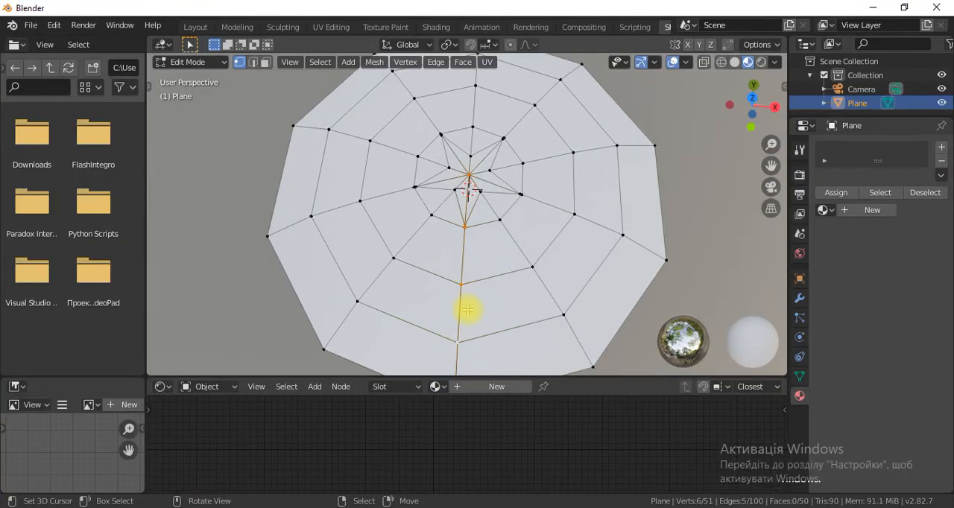
left_click(264, 62)
left_click(436, 336, "alt")
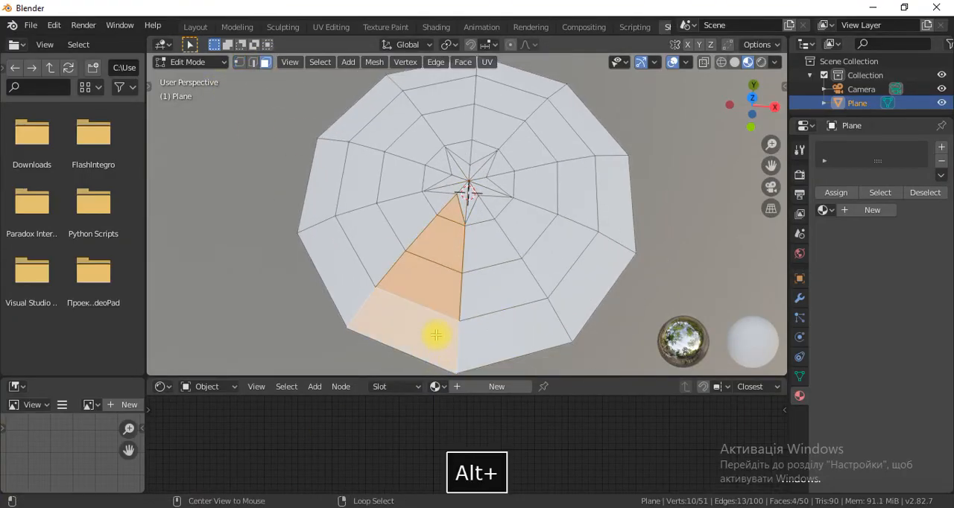
left_click(451, 344, "alt")
scroll(494, 341, "down", 1)
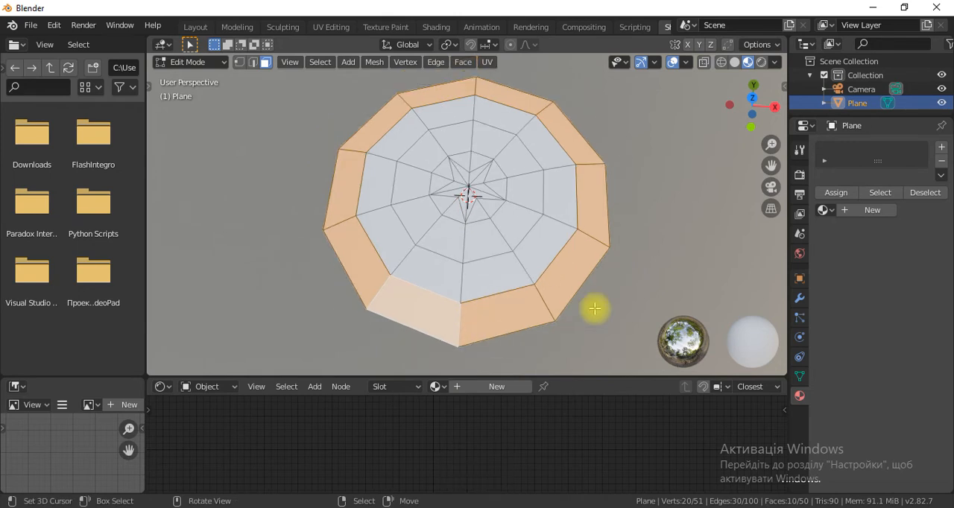
Create a new material for the plane with a red base color, Metallic 1.0 and Roughness 0.177.
left_click(872, 211)
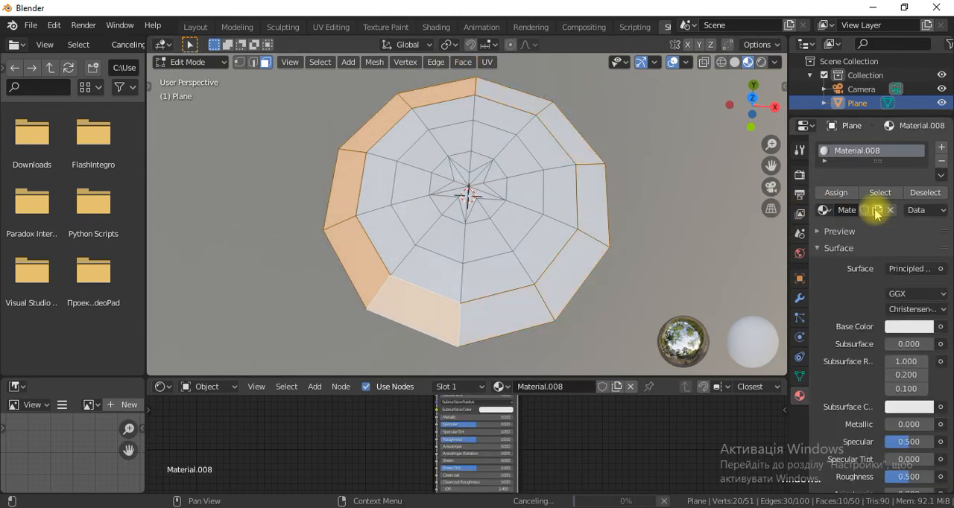
left_click(491, 314)
left_click(456, 319, "alt")
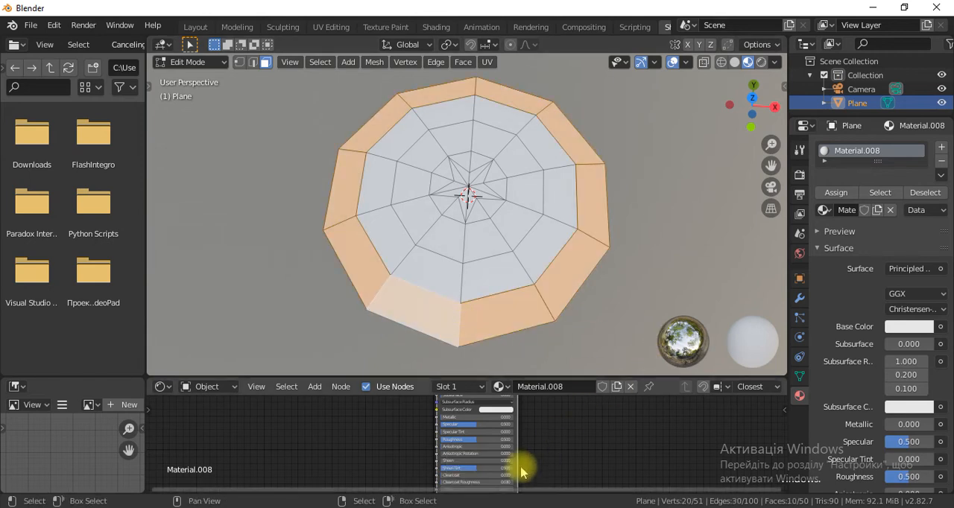
scroll(515, 458, "down", 3)
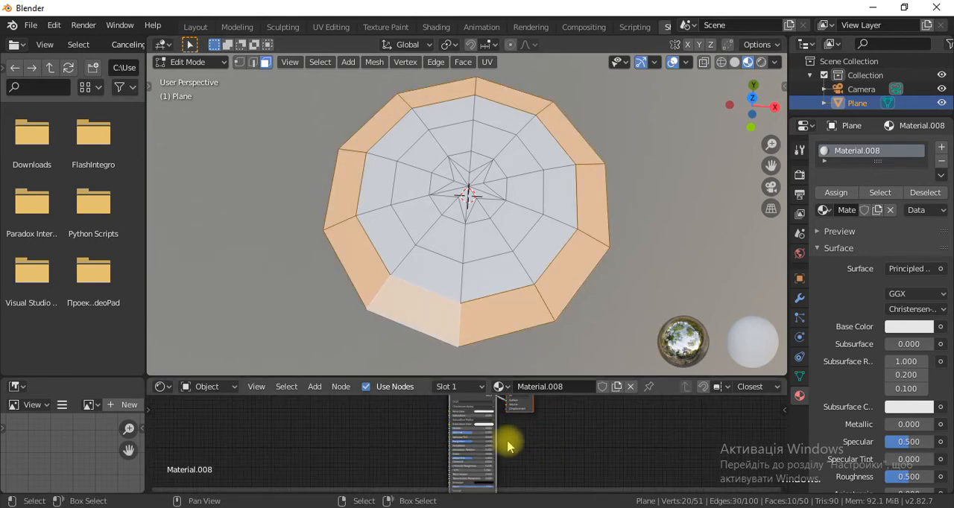
scroll(488, 451, "up", 4)
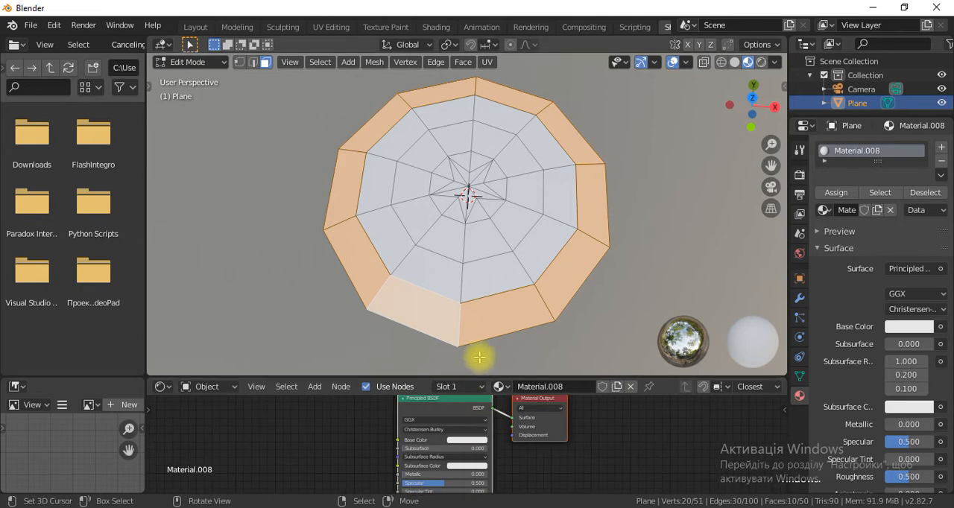
left_click_drag(480, 377, 480, 273)
left_click(467, 393)
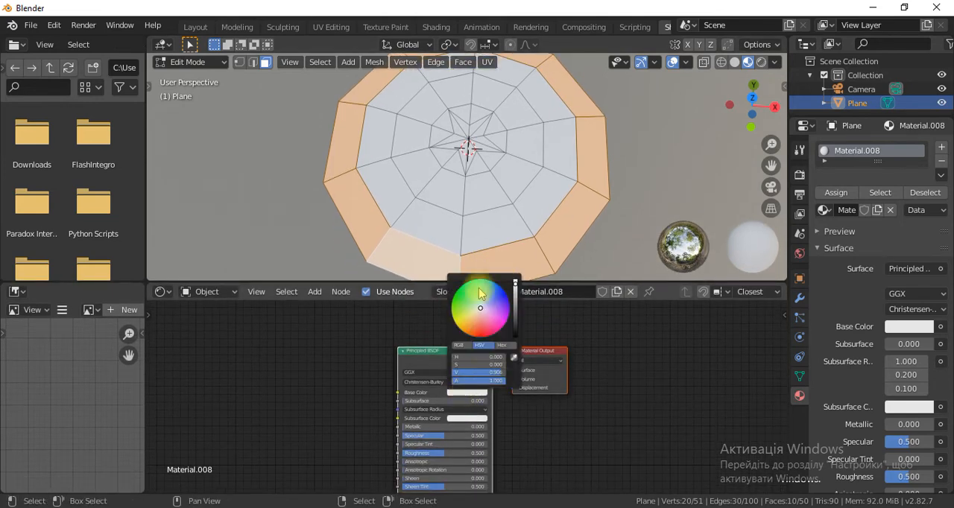
left_click_drag(479, 308, 485, 329)
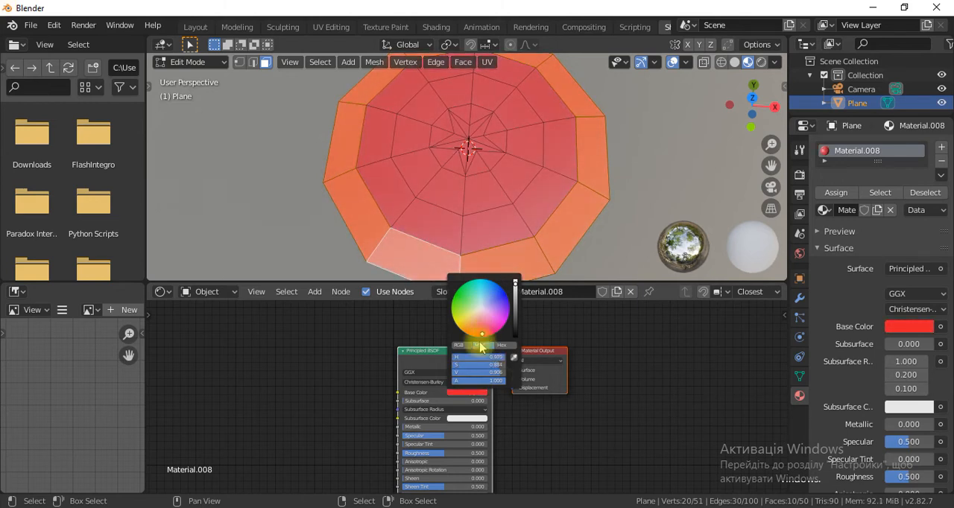
left_click_drag(419, 426, 487, 426)
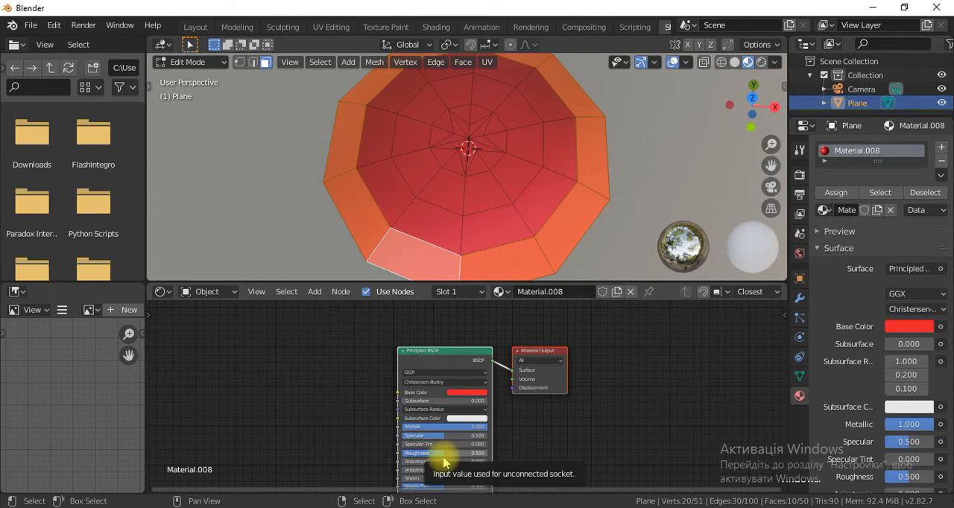
left_click_drag(463, 453, 447, 453)
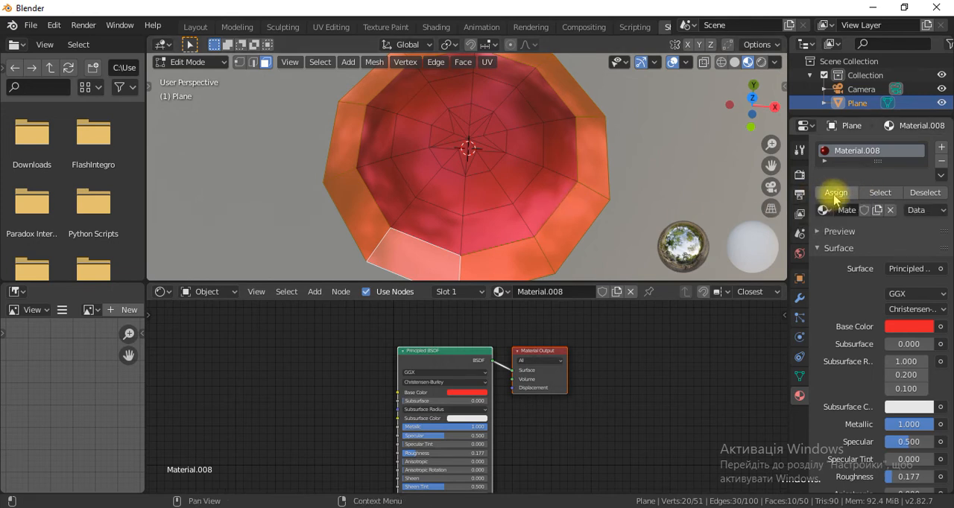
Select the second face ring from the rim and assign it a new material in a second slot.
left_click(468, 232)
left_click(452, 223, "alt")
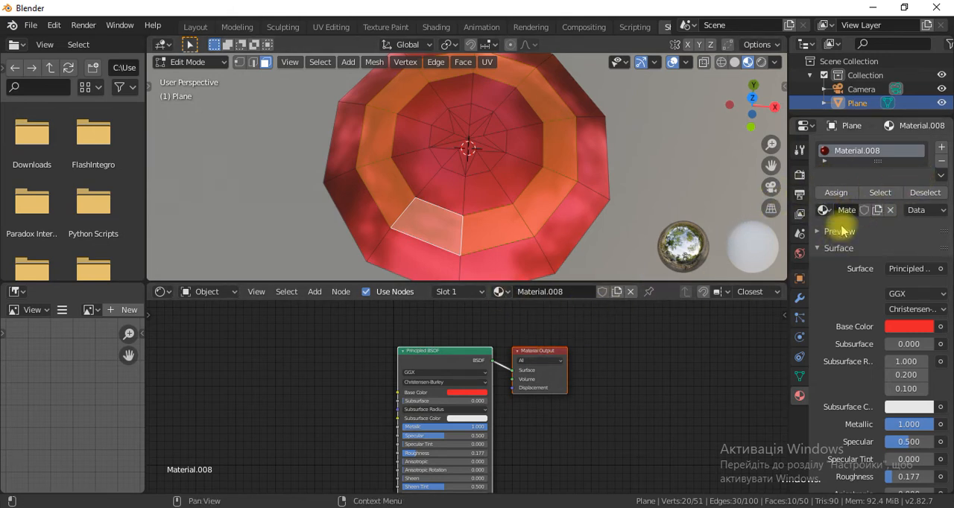
left_click(942, 148)
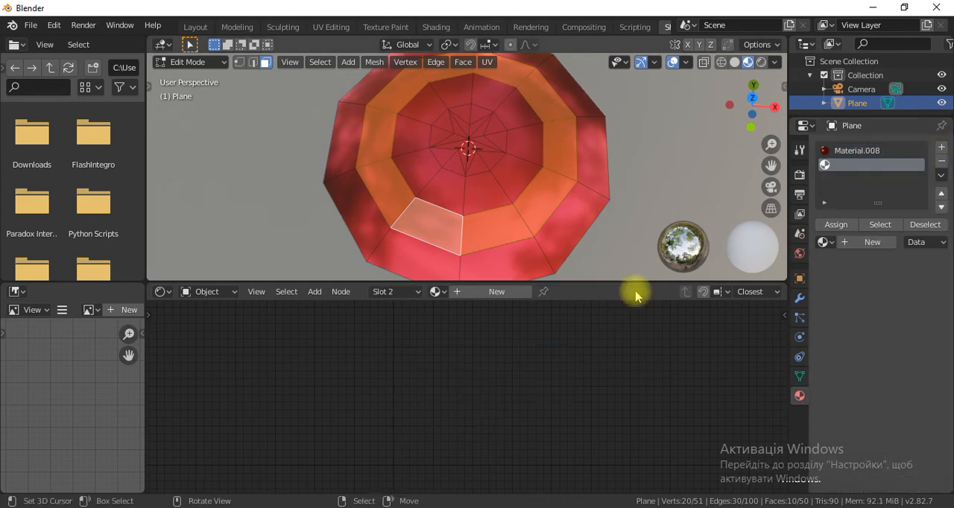
left_click(492, 292)
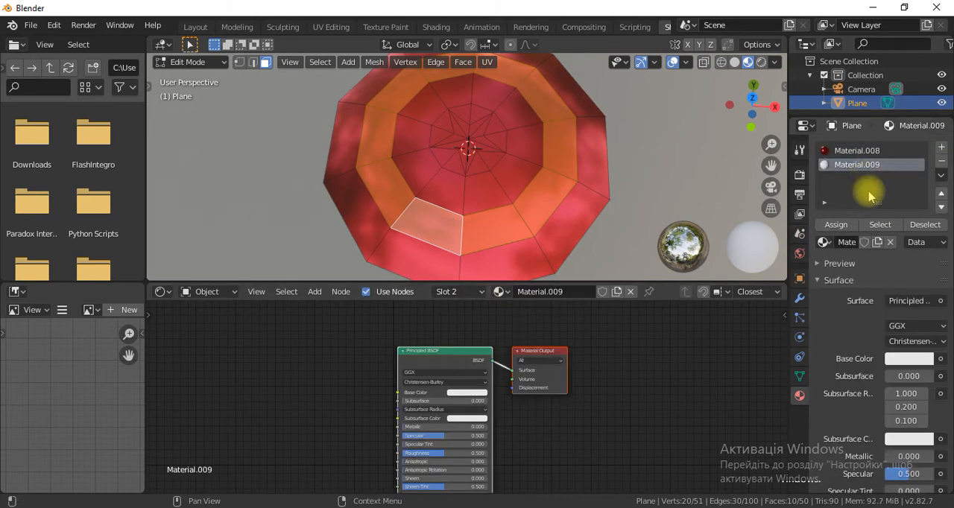
left_click(827, 225)
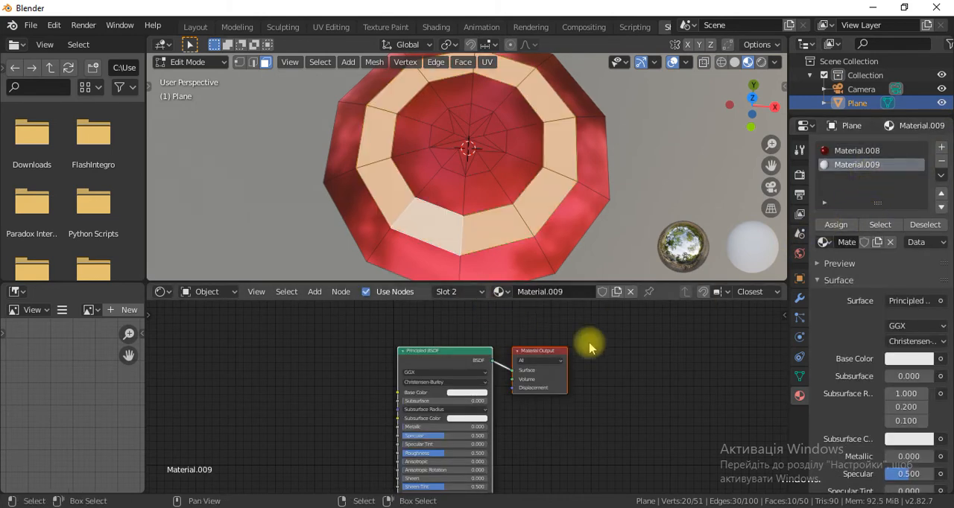
Give the second ring's material a pure white base color, Metallic 1.0 and Roughness 0.105.
left_click(455, 392)
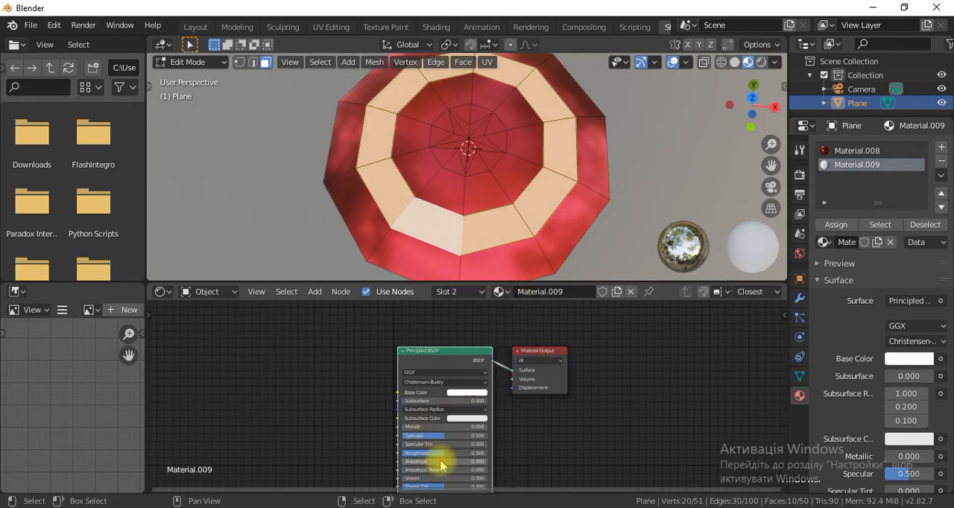
scroll(519, 442, "up", 2)
middle_click_drag(529, 456, 543, 378, "shift")
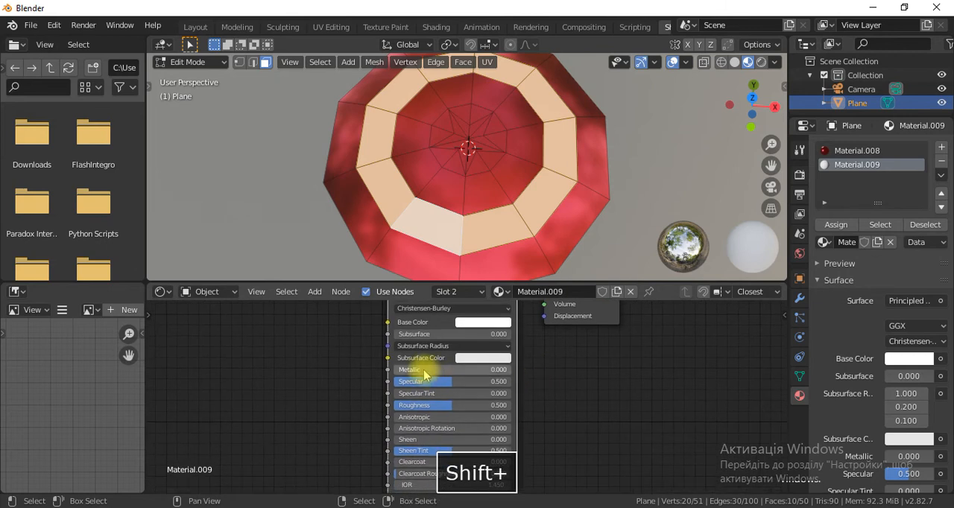
left_click_drag(421, 369, 514, 370)
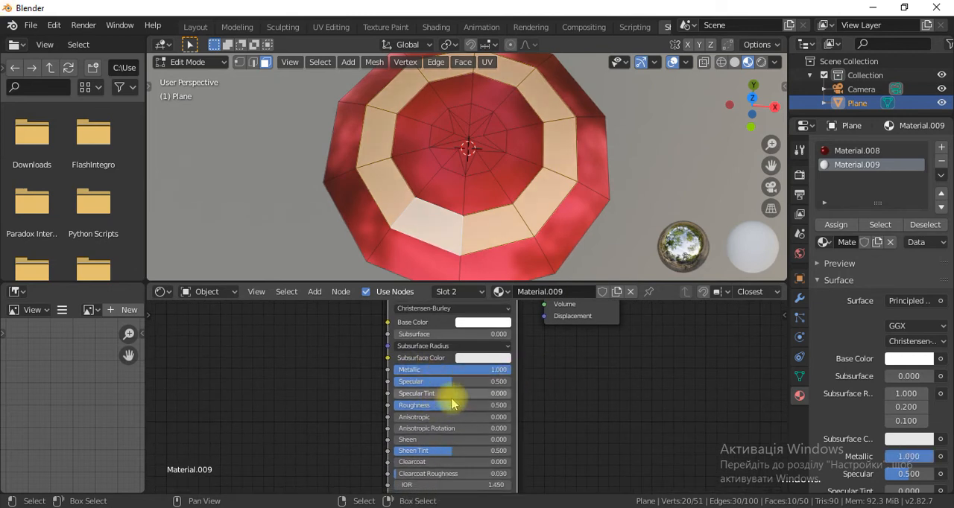
left_click_drag(438, 405, 399, 405)
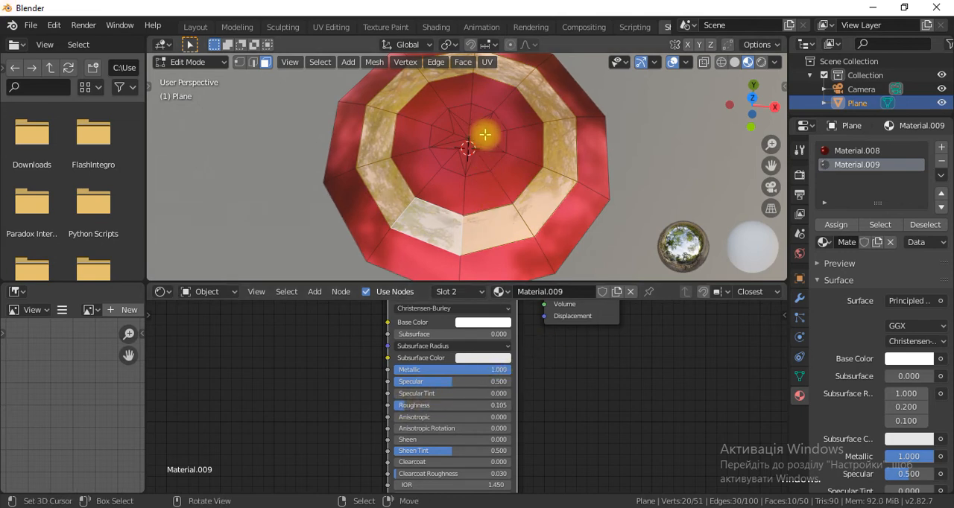
Select the ring of faces surrounding the central star and assign it a new material in a third slot.
left_click(493, 158)
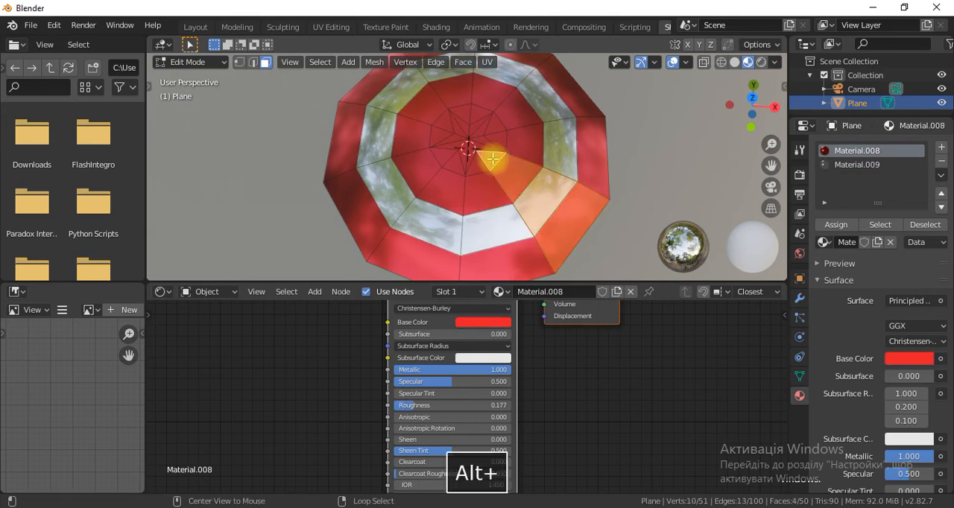
left_click(480, 165, "alt")
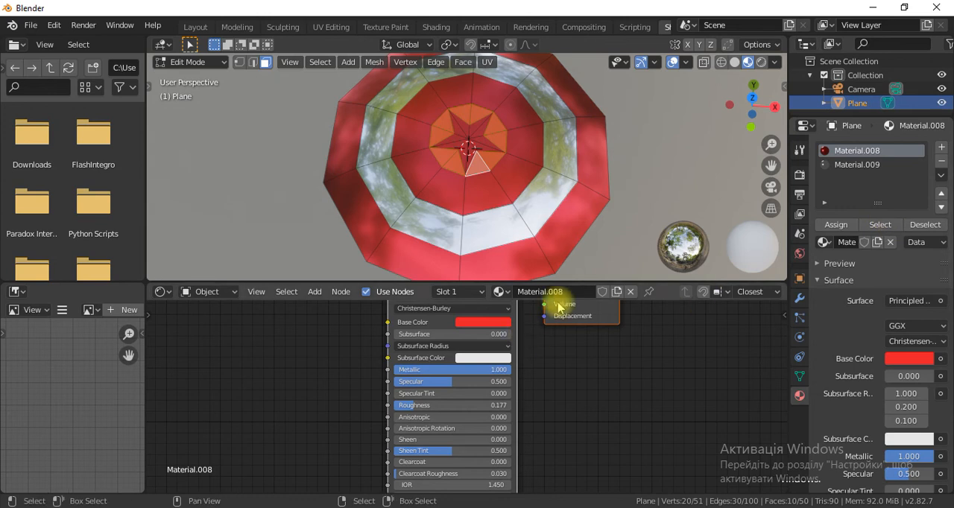
left_click(941, 148)
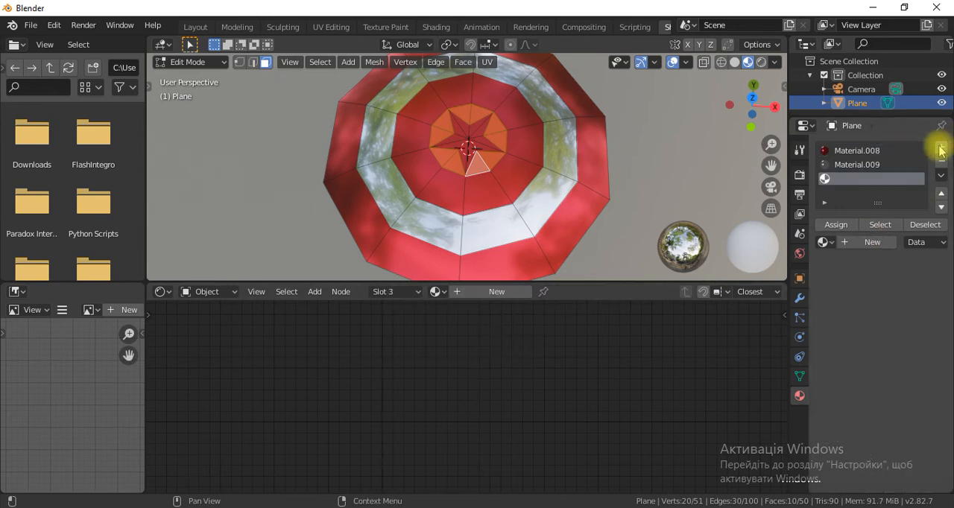
left_click(856, 243)
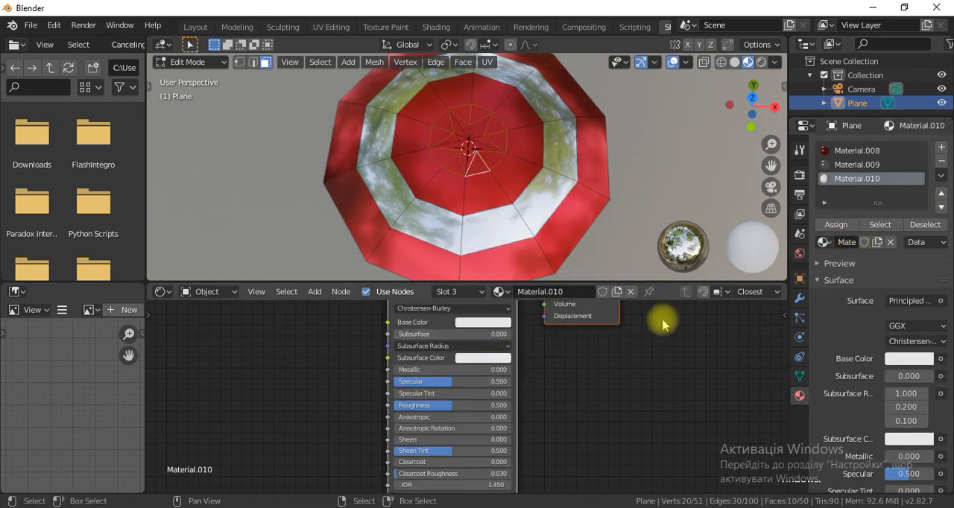
left_click(836, 224)
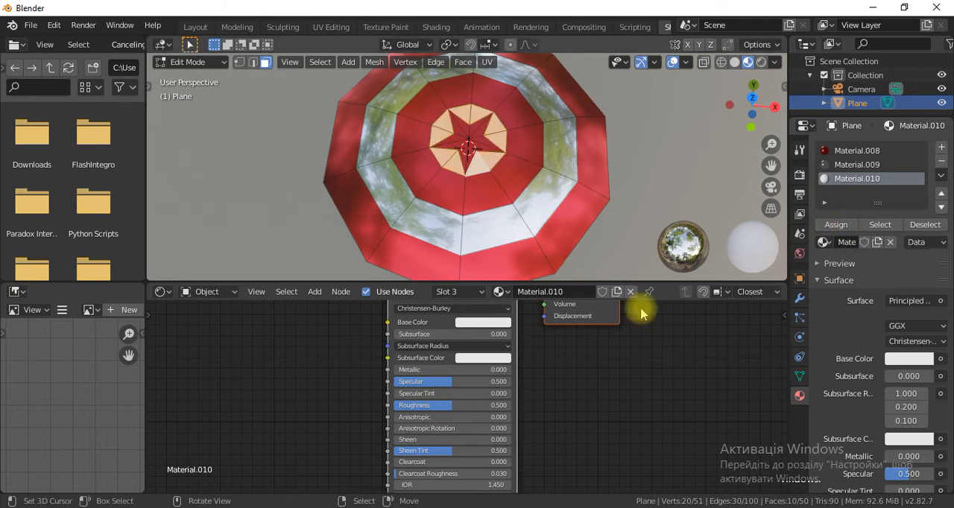
Set the third material's base color to blue and its Metallic value to 1.0.
left_click(477, 323)
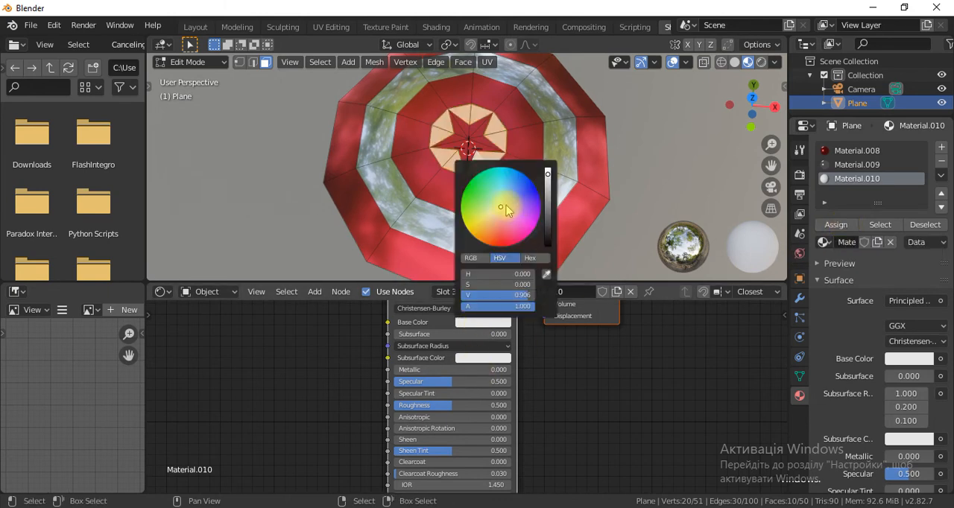
left_click_drag(507, 211, 532, 193)
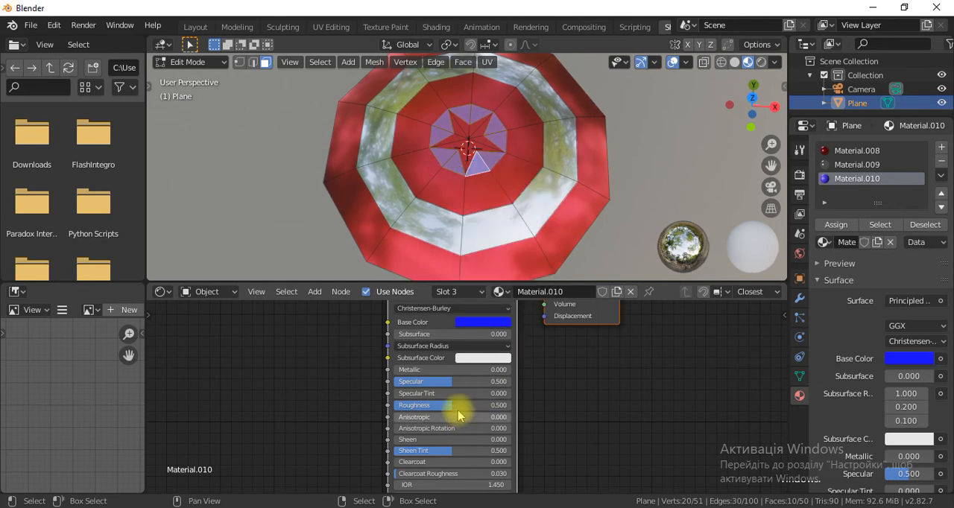
left_click_drag(441, 370, 511, 370)
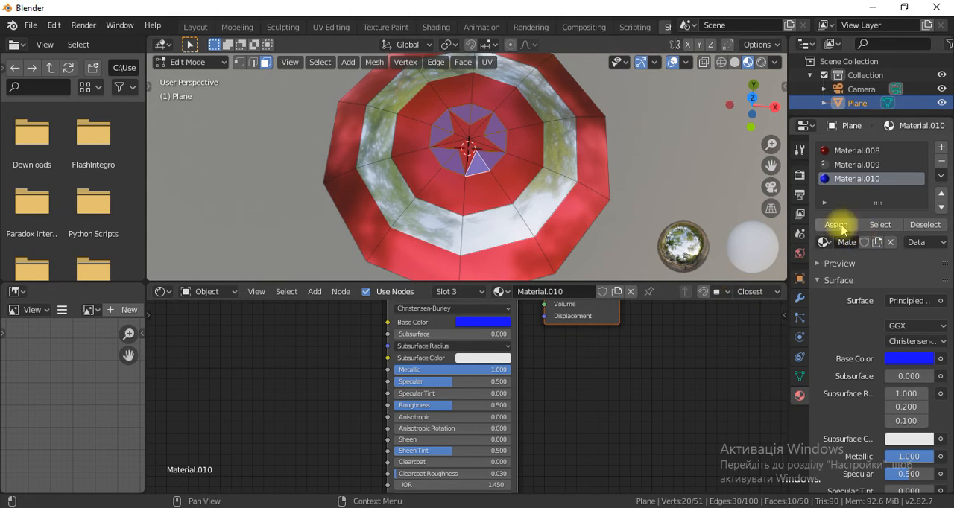
Select all ten faces of the central star and assign them the white metallic material, Material.009.
left_click(466, 149)
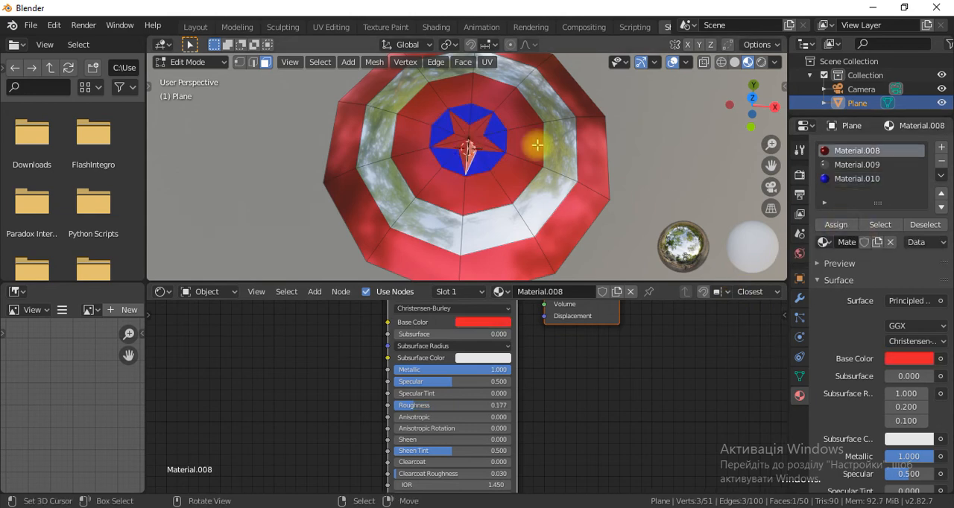
scroll(537, 145, "up", 3)
left_click(486, 134, "shift")
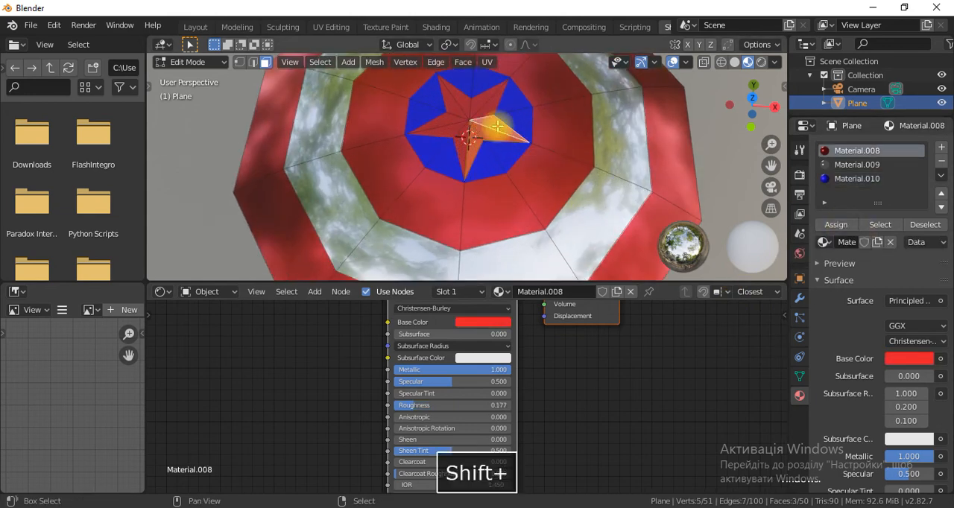
left_click(482, 102, "shift")
left_click(463, 103, "shift")
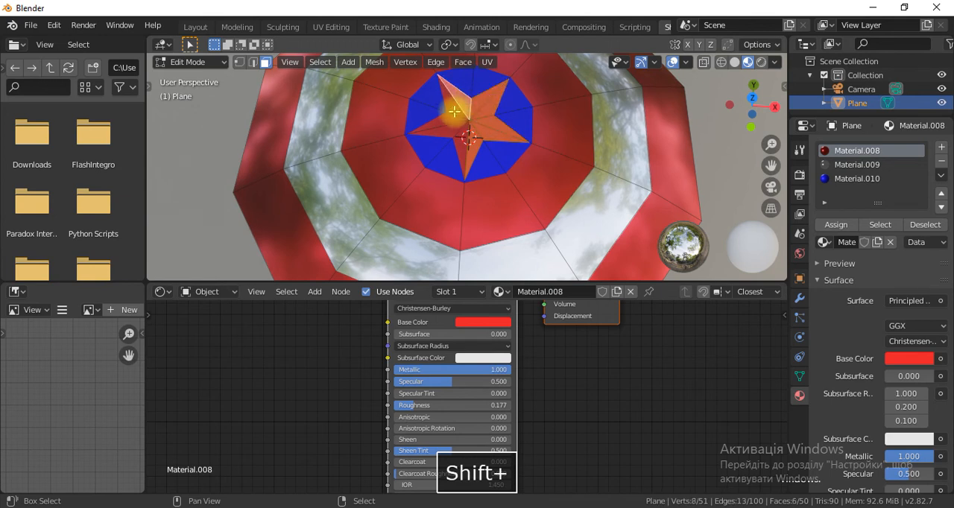
left_click(445, 121, "shift")
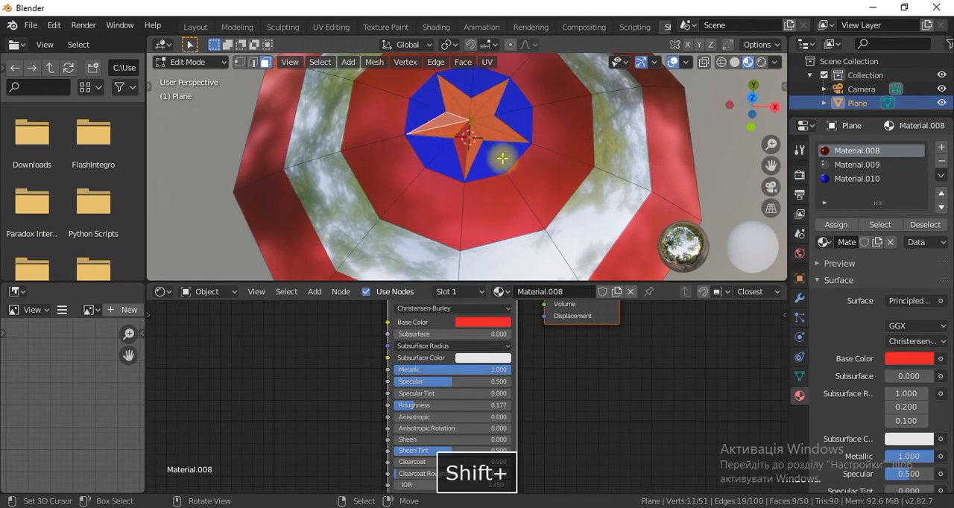
left_click(465, 142, "shift")
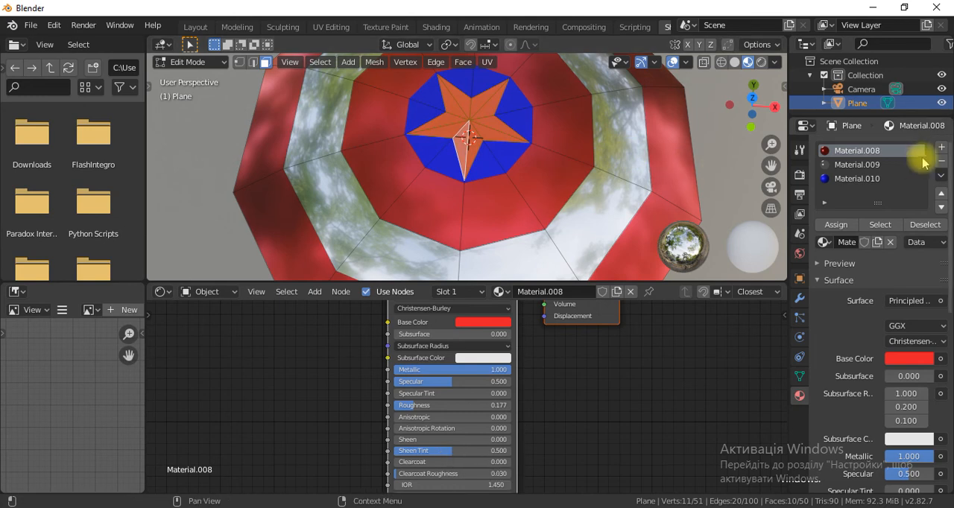
left_click(876, 166)
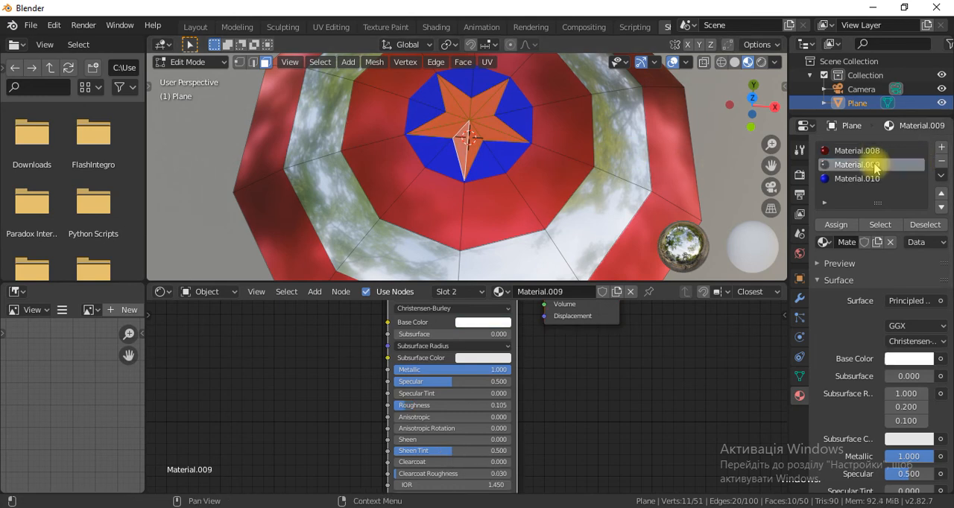
left_click(835, 224)
Add a Subdivision Surface modifier to the shield with its viewport subdivisions set to 3.
scroll(507, 157, "down", 5)
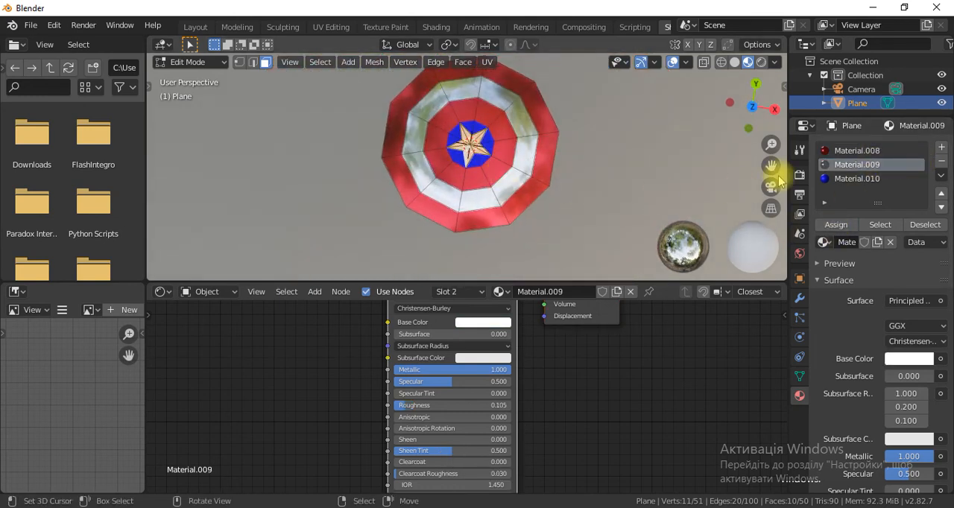
left_click(799, 298)
left_click(830, 149)
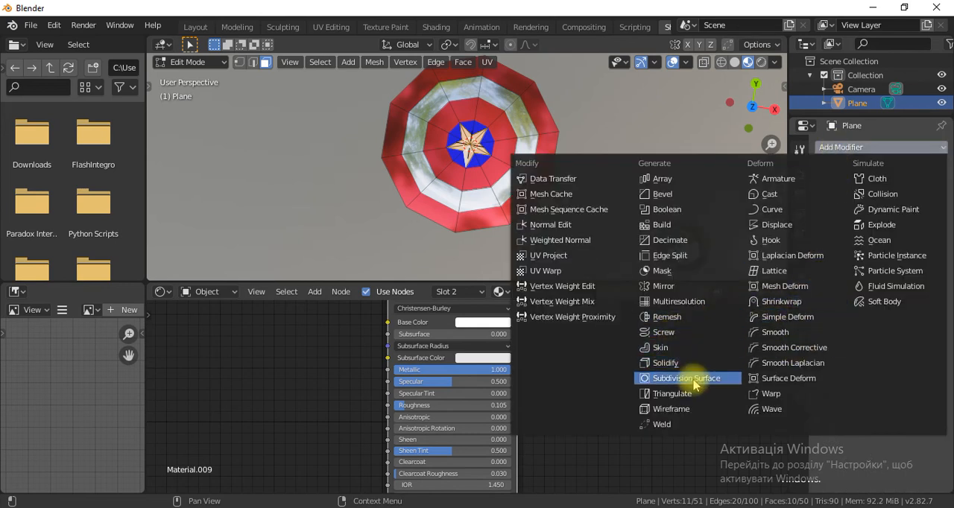
left_click(693, 381)
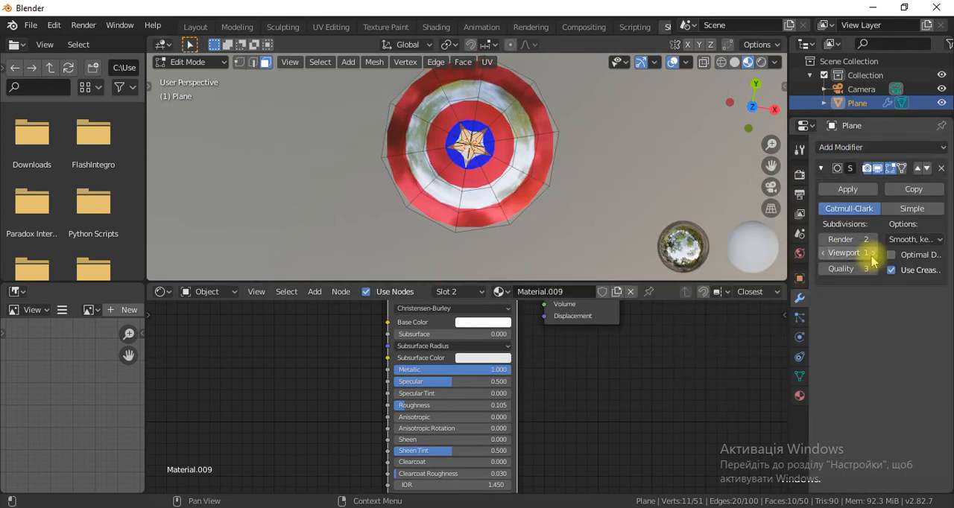
scroll(534, 206, "up", 1)
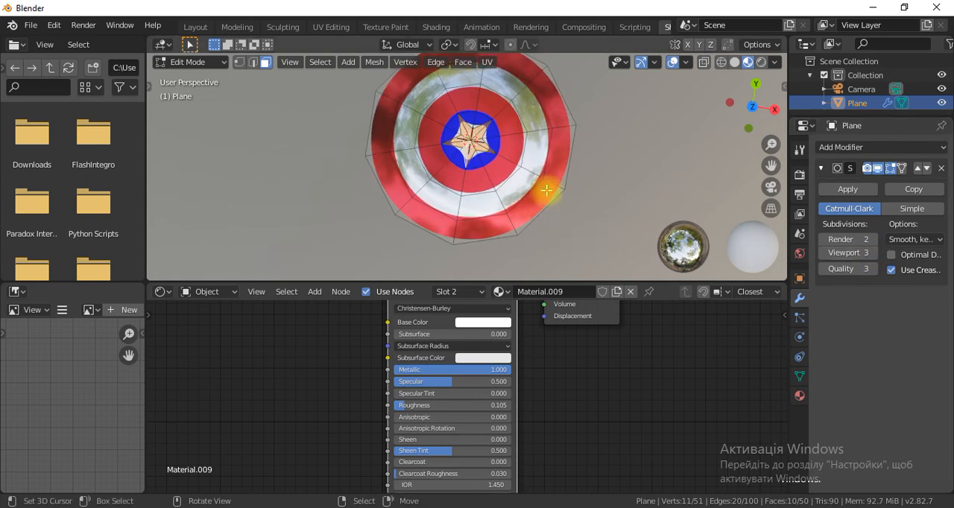
scroll(547, 191, "up", 3)
middle_click_drag(517, 123, 505, 203, "shift")
scroll(506, 202, "up", 3)
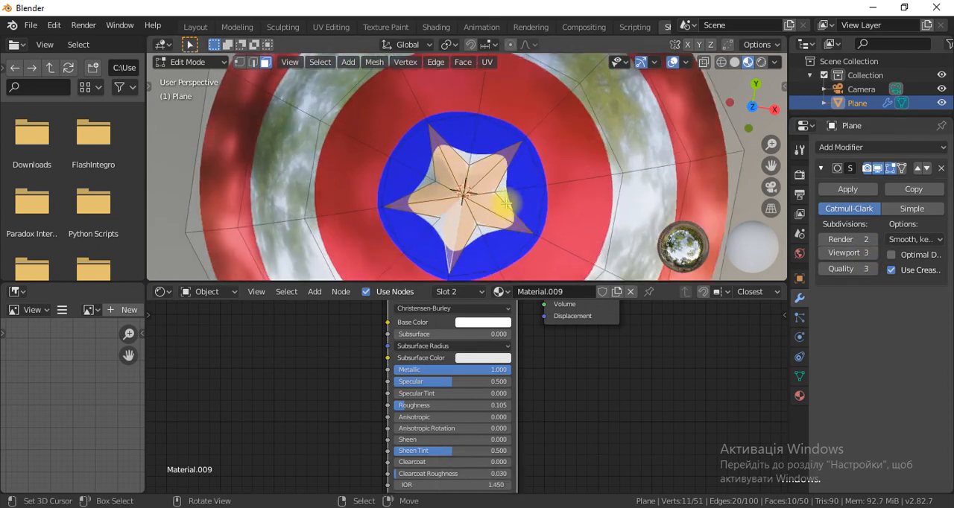
left_click(477, 166, "alt")
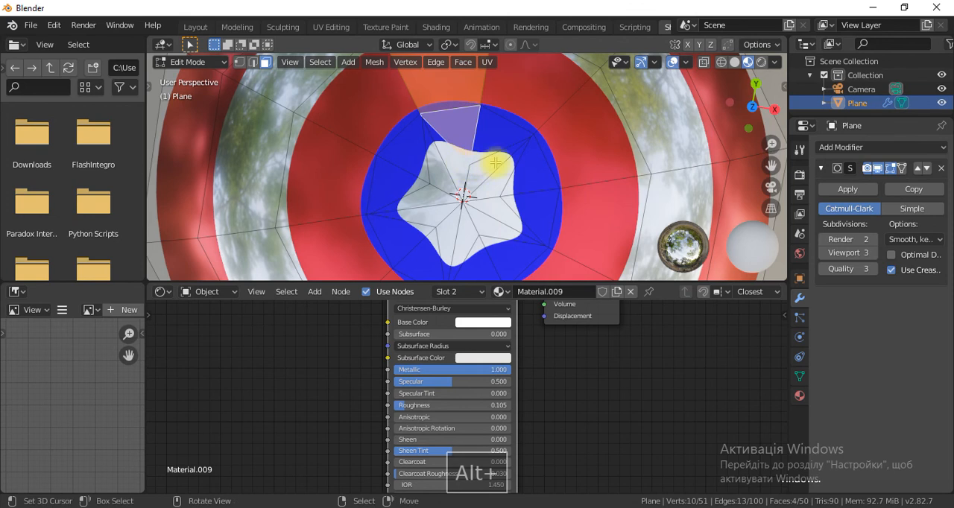
left_click(494, 155)
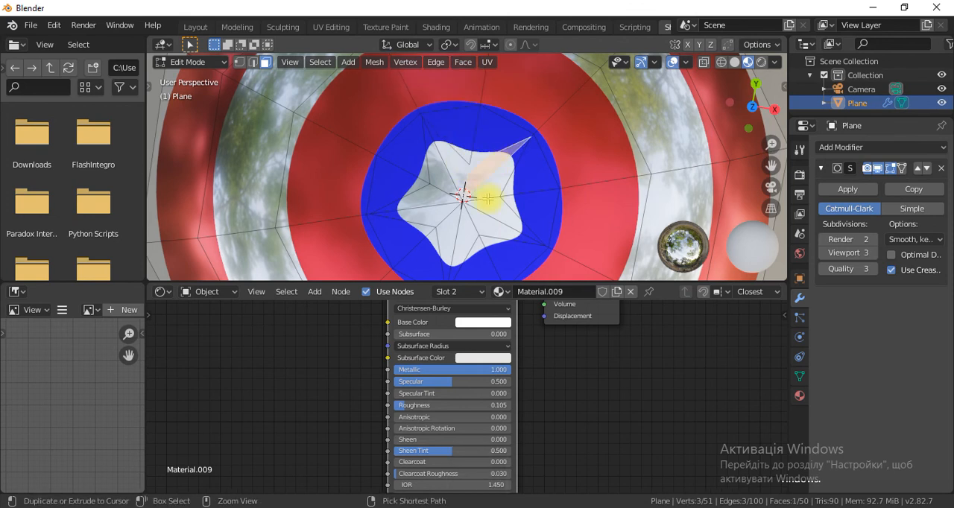
key("ctrl+z")
key("ctrl+z")
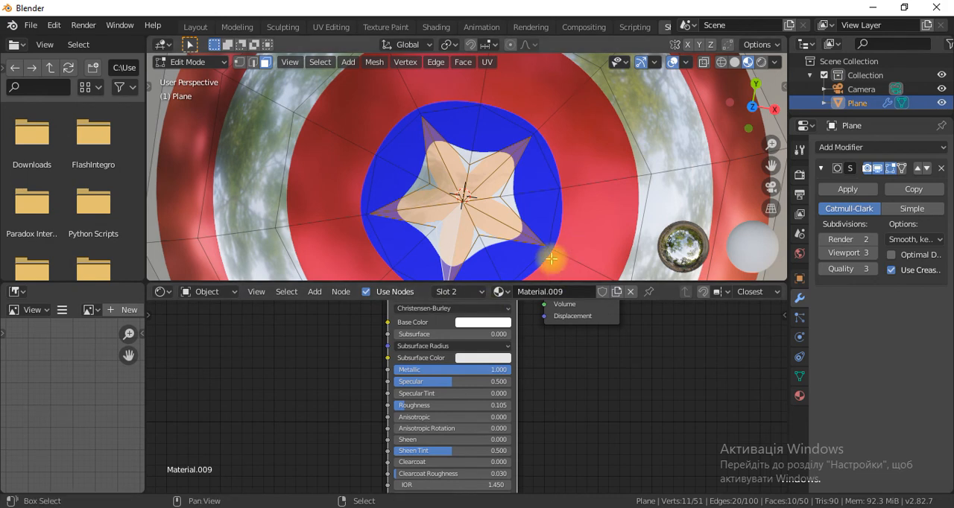
Sharpen the selected star faces' edges with an edge crease of about 0.767.
key("shift+e")
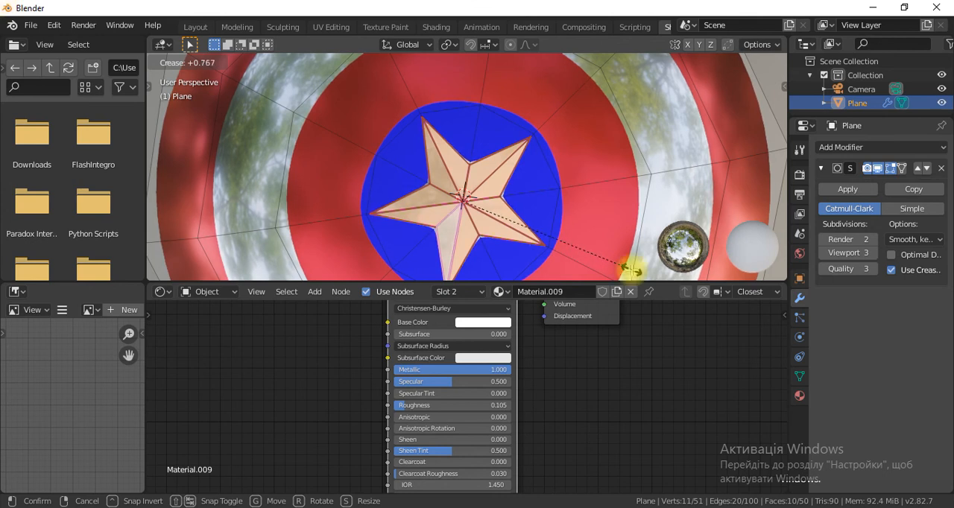
left_click(630, 270)
scroll(511, 228, "down", 3)
middle_click_drag(511, 228, 503, 205)
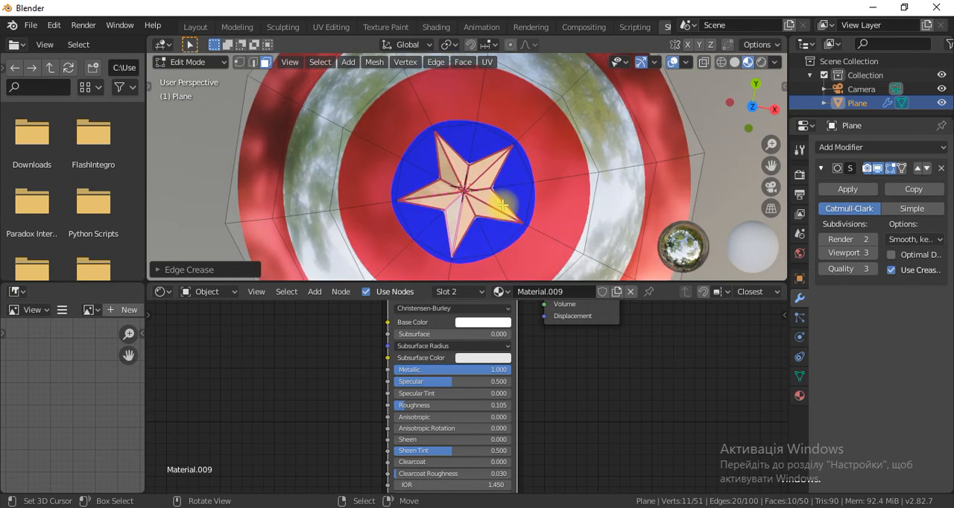
scroll(503, 205, "up", 3)
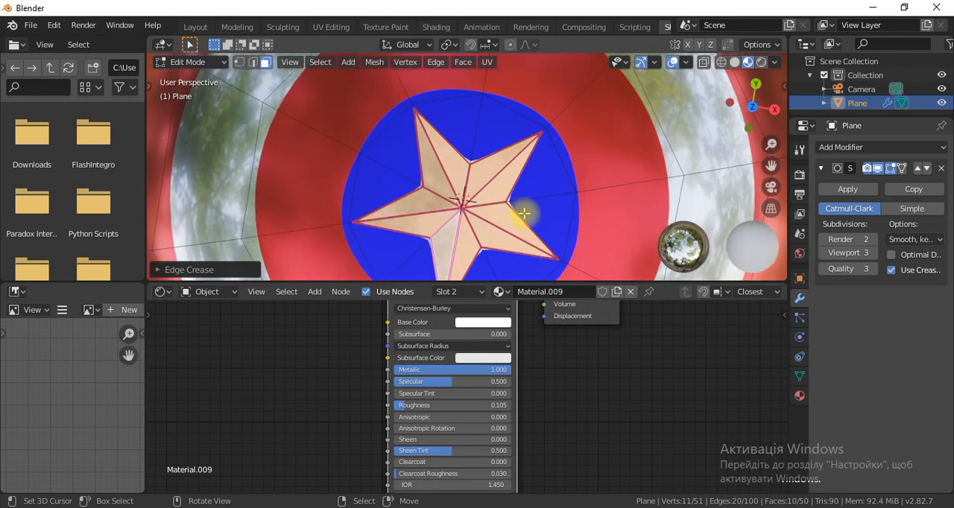
Scale the star faces up by a factor of about 1.03 and return to Object Mode.
key("s")
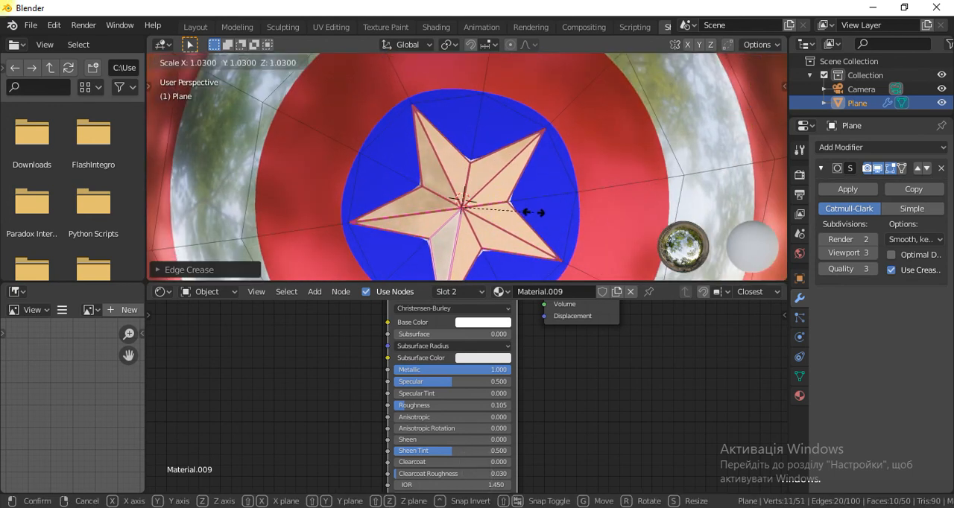
left_click(529, 214)
scroll(514, 223, "down", 5)
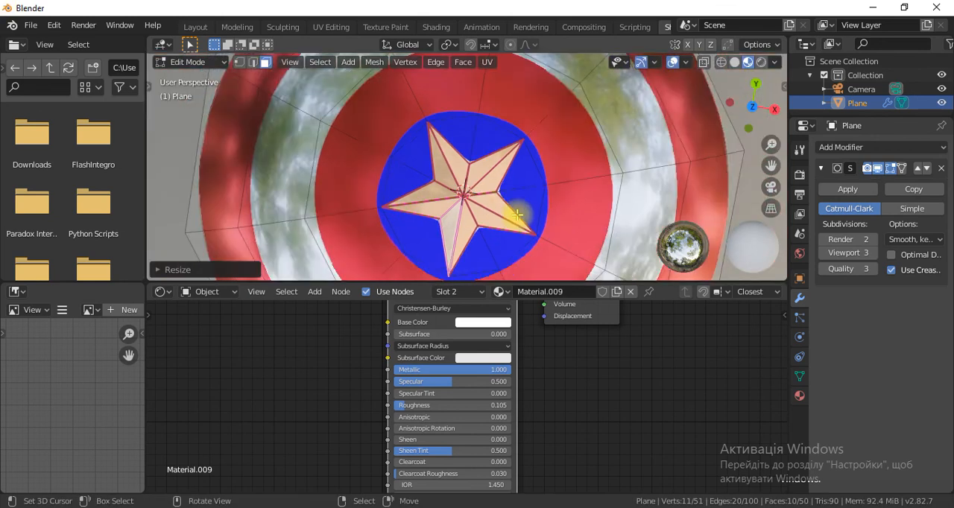
key("Tab")
scroll(502, 212, "down", 4)
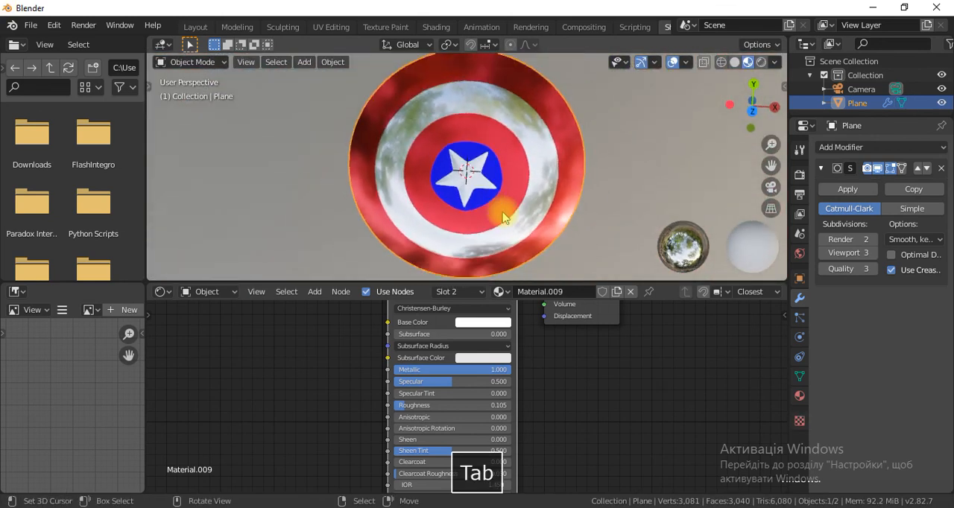
mouse_move(494, 192)
middle_mouse_down()
mouse_move(436, 160)
mouse_move(441, 201)
mouse_move(529, 180)
mouse_move(464, 173)
mouse_move(488, 183)
middle_mouse_up()
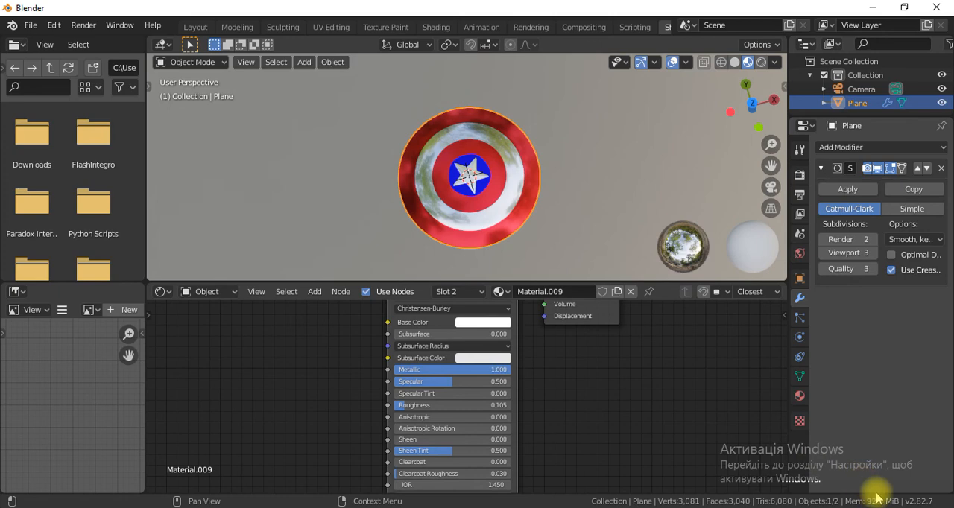